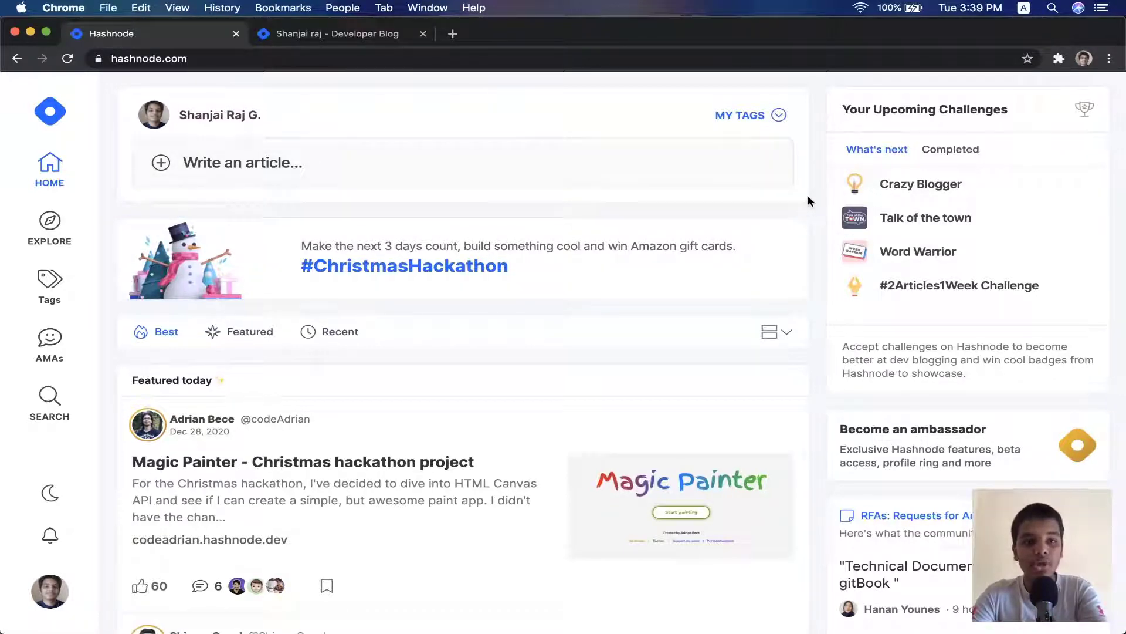
scroll(808, 201, "down", 2)
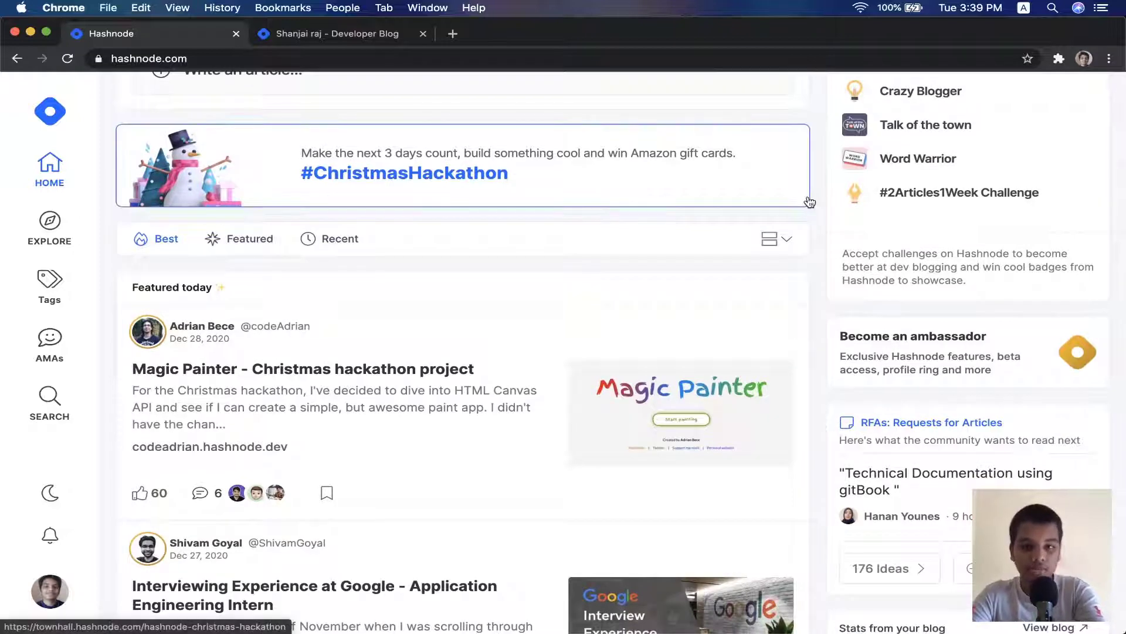
scroll(821, 243, "down", 7)
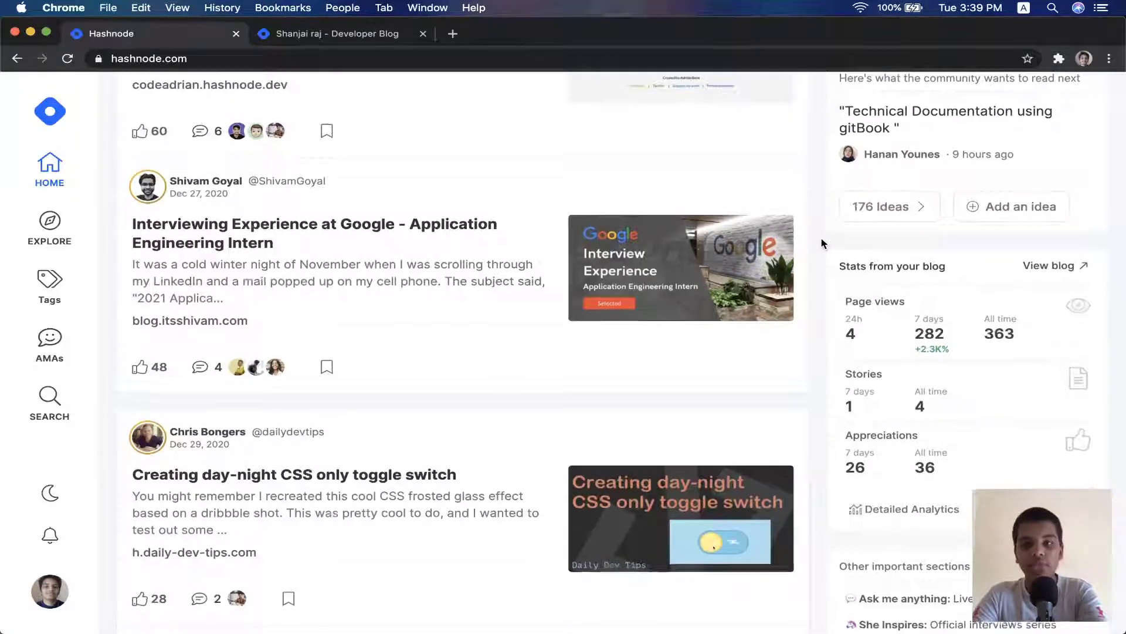
scroll(821, 243, "up", 8)
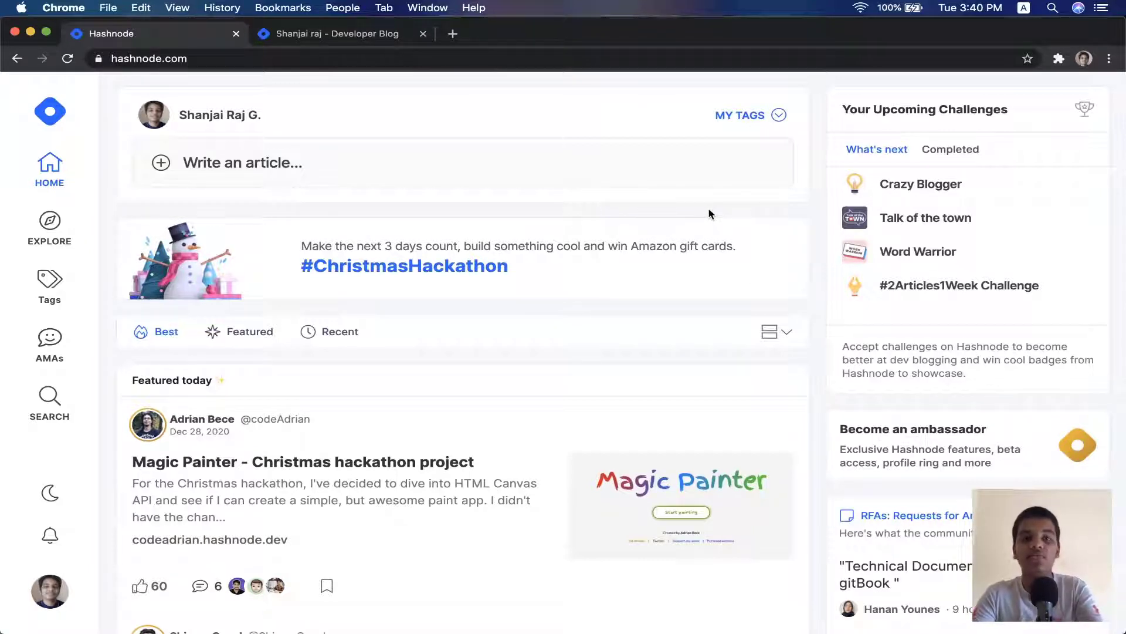
scroll(817, 243, "down", 3)
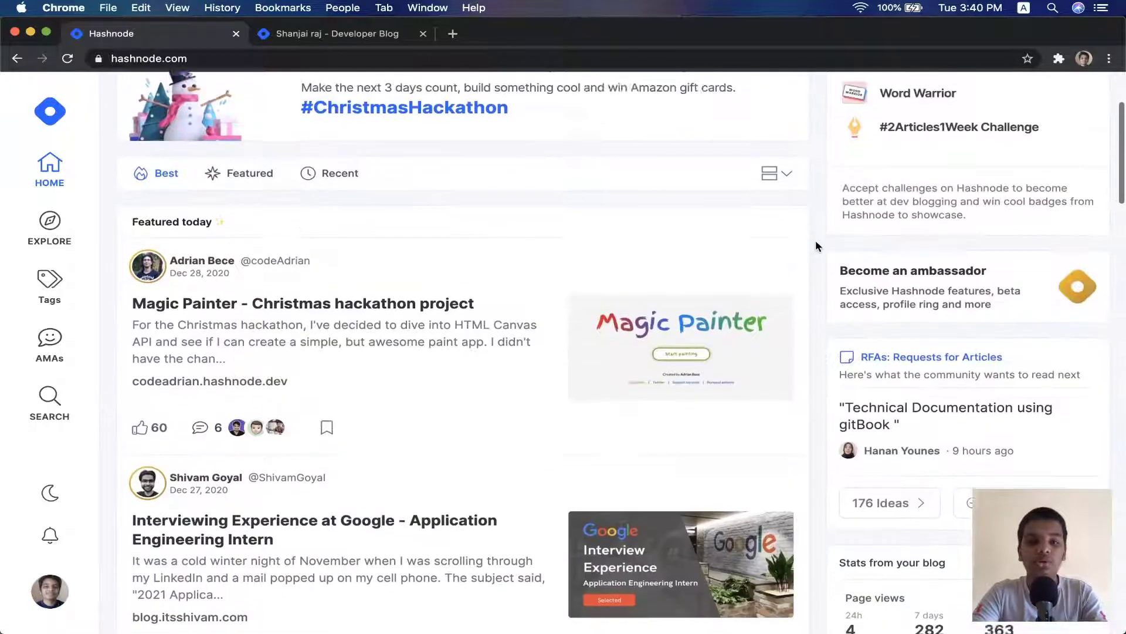
scroll(817, 244, "down", 1)
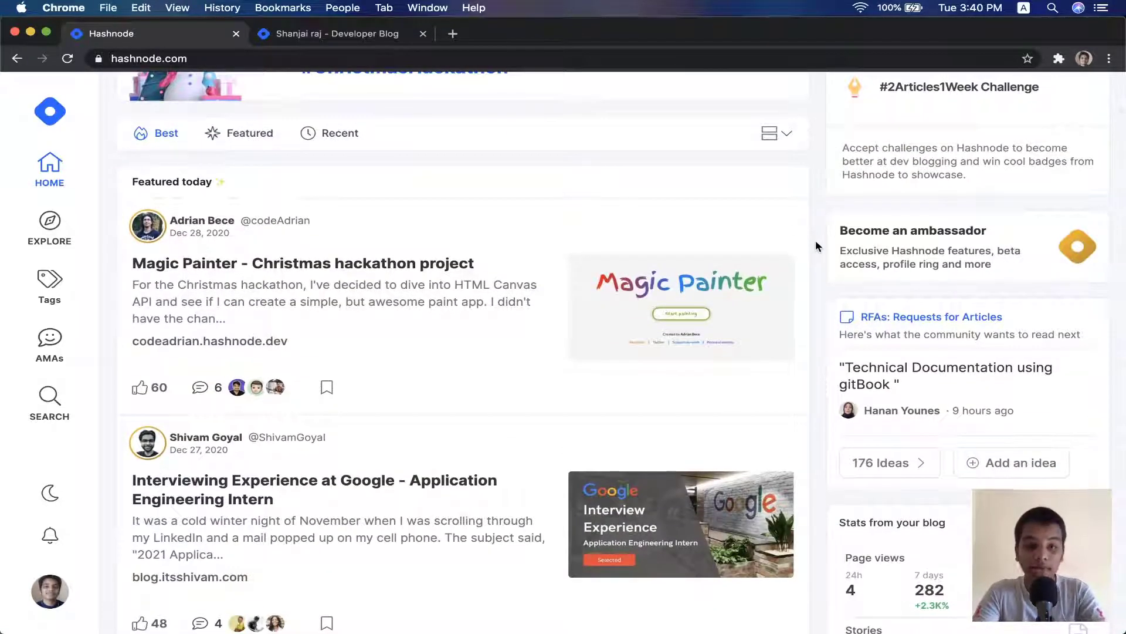
scroll(816, 245, "down", 10)
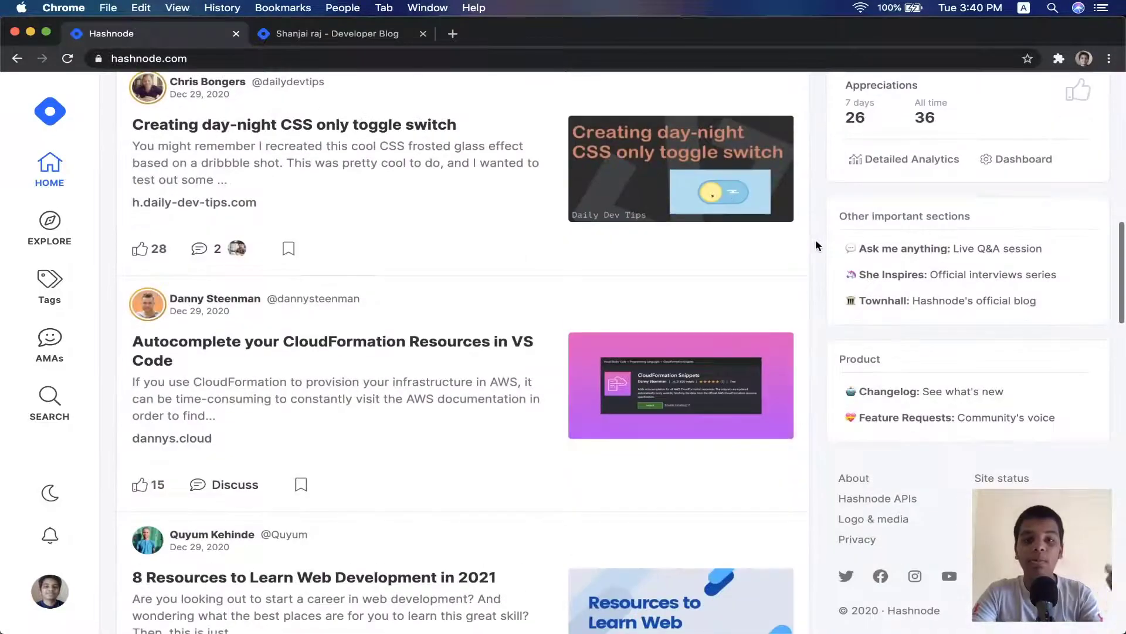
scroll(817, 242, "down", 1)
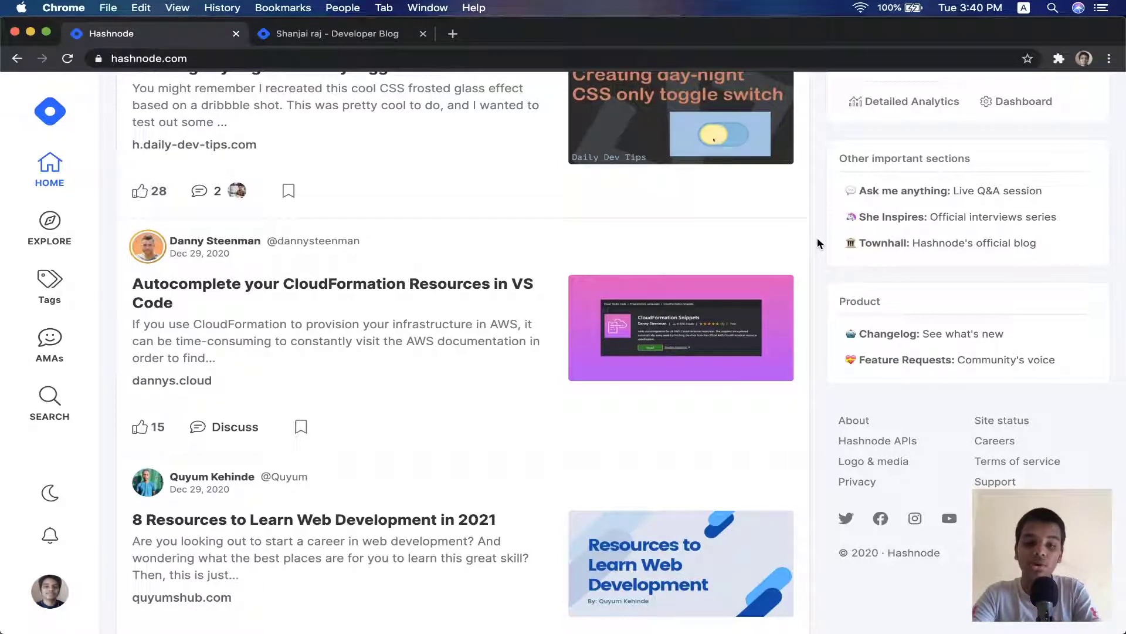
scroll(819, 243, "down", 3)
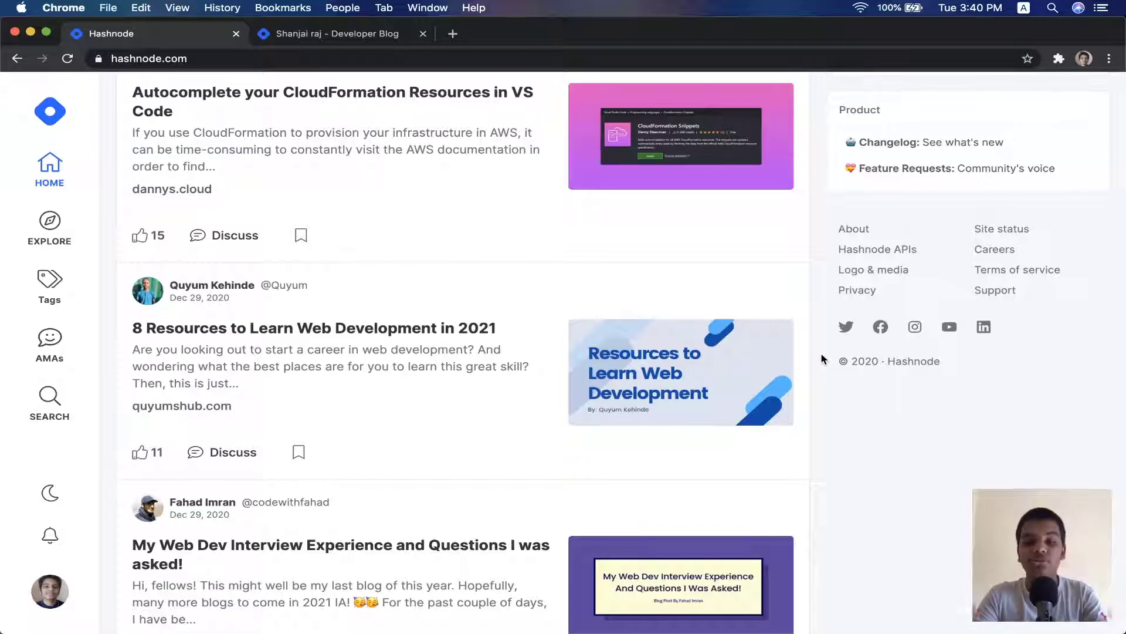
scroll(822, 359, "up", 20)
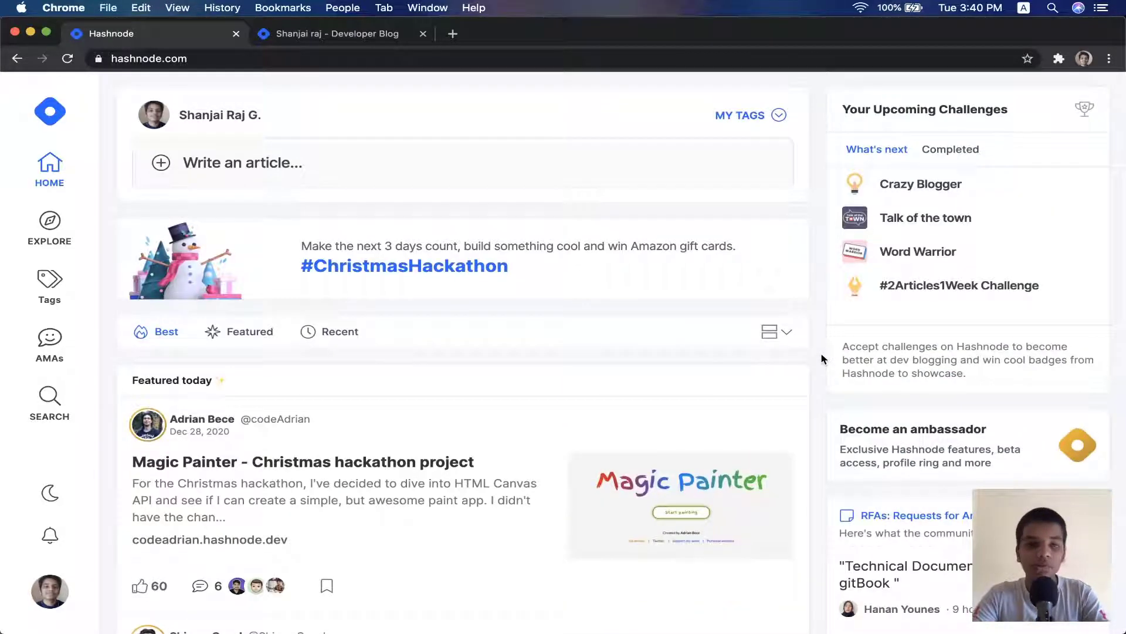
left_click(57, 163)
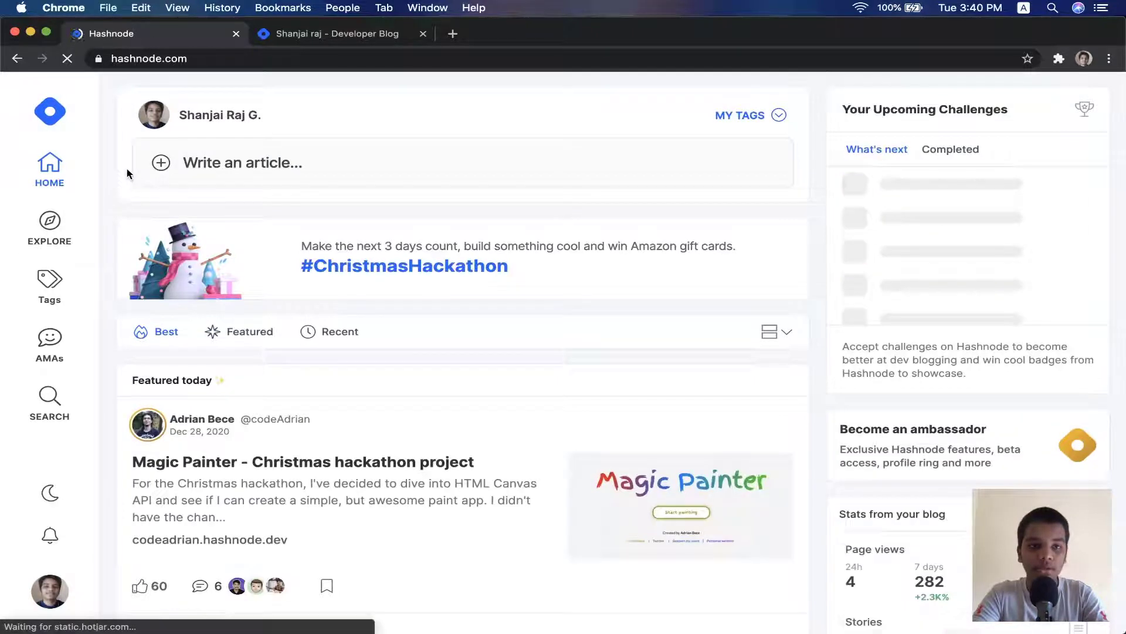
left_click(51, 226)
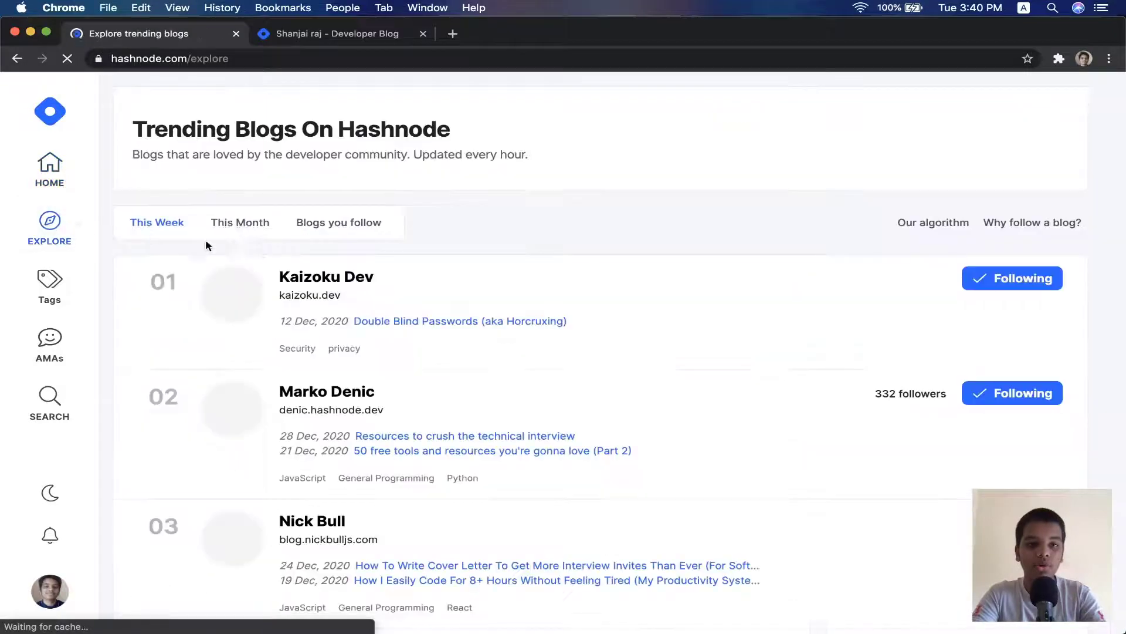
scroll(268, 255, "down", 4)
scroll(268, 256, "down", 7)
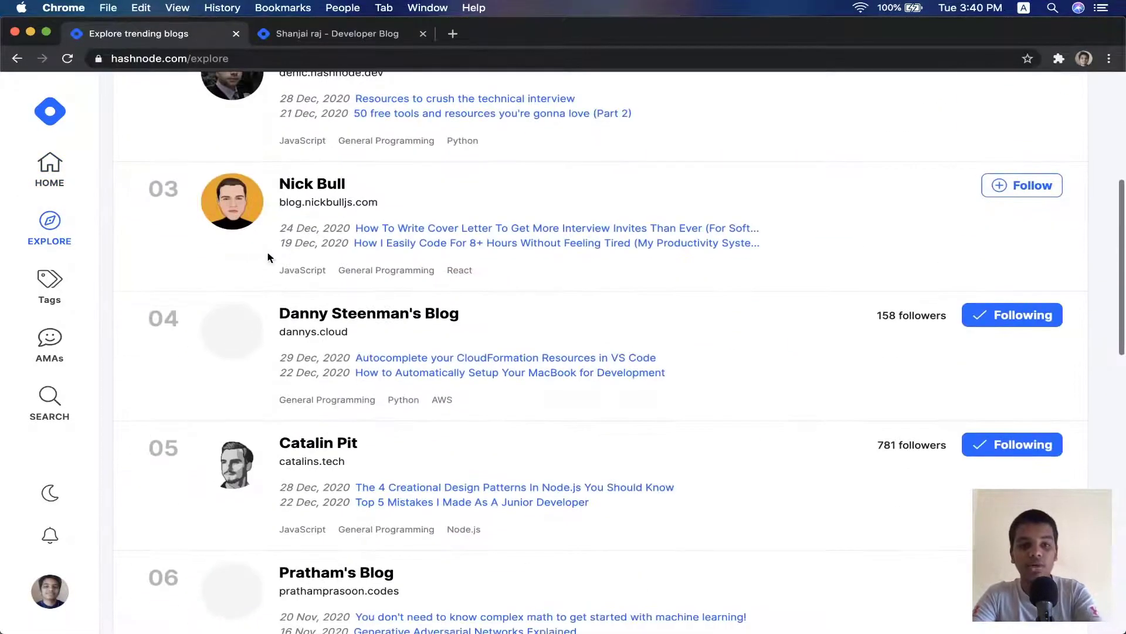
scroll(268, 256, "down", 10)
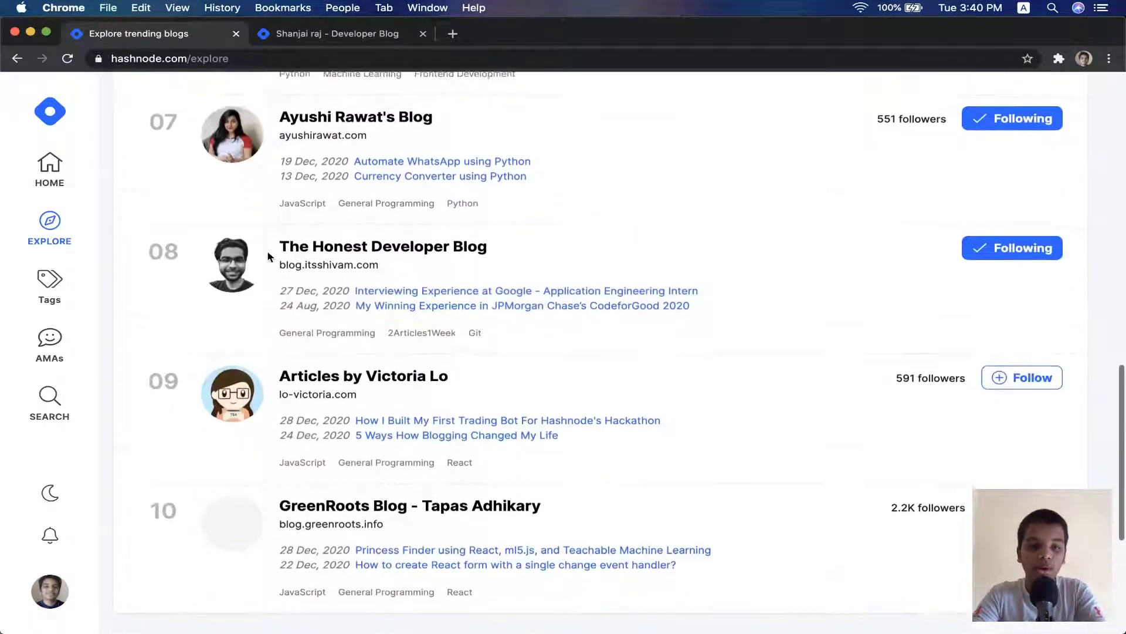
scroll(268, 256, "up", 20)
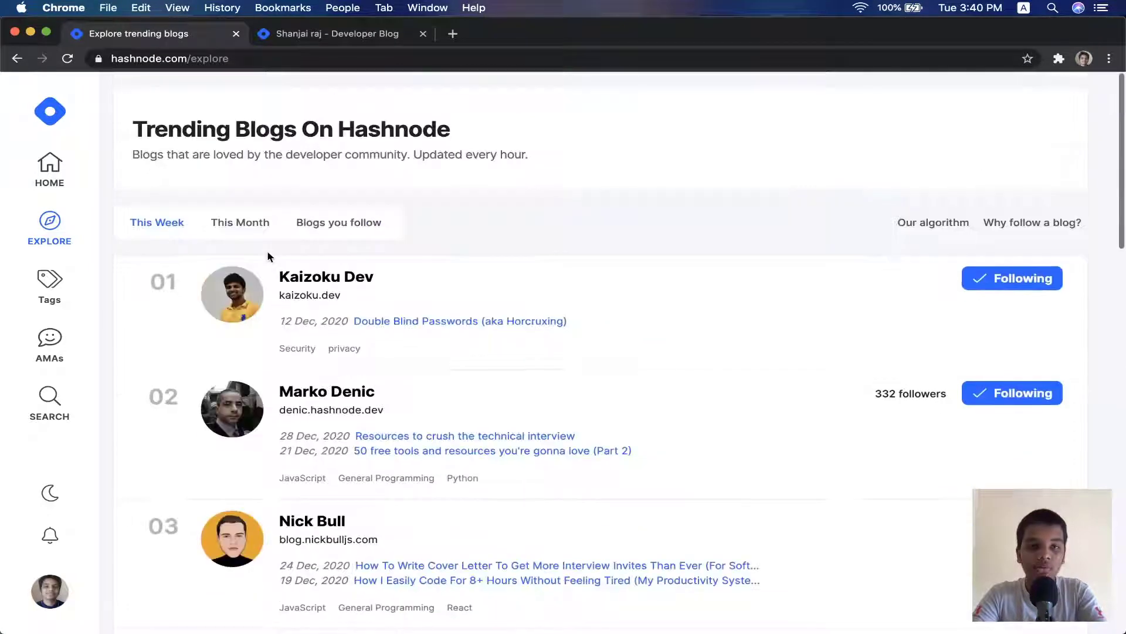
left_click(252, 222)
scroll(466, 300, "down", 15)
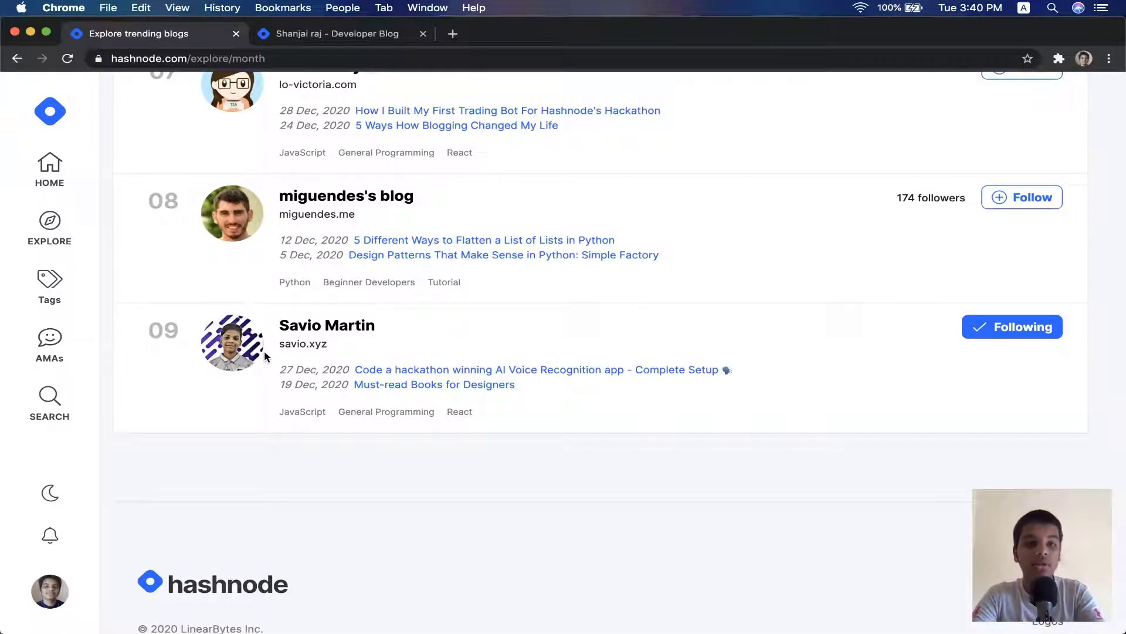
scroll(264, 351, "up", 15)
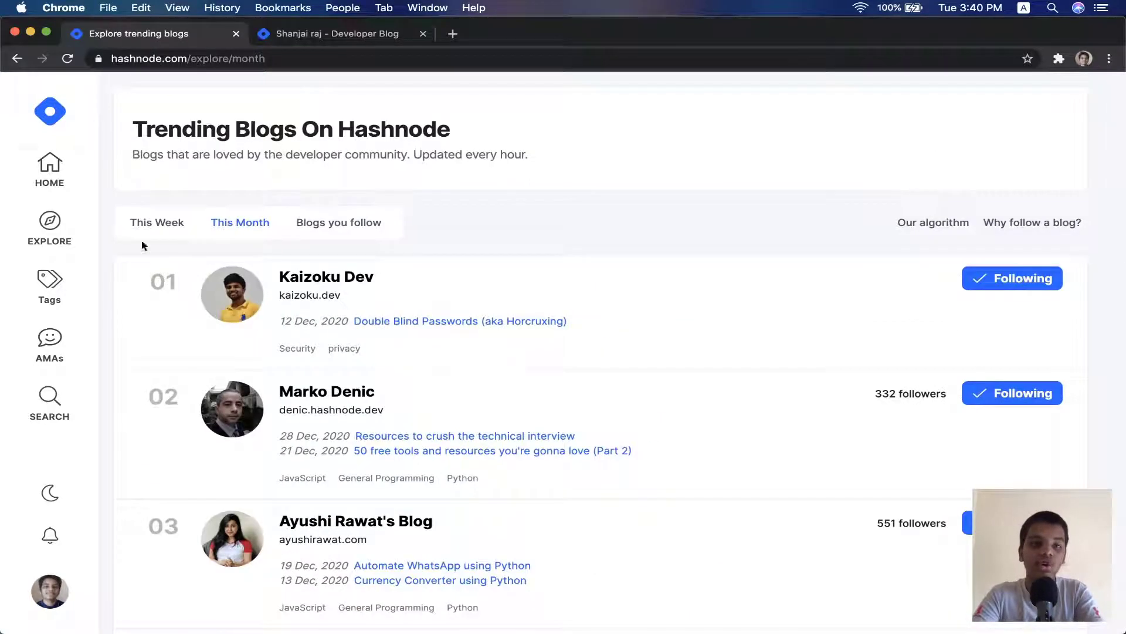
left_click(51, 126)
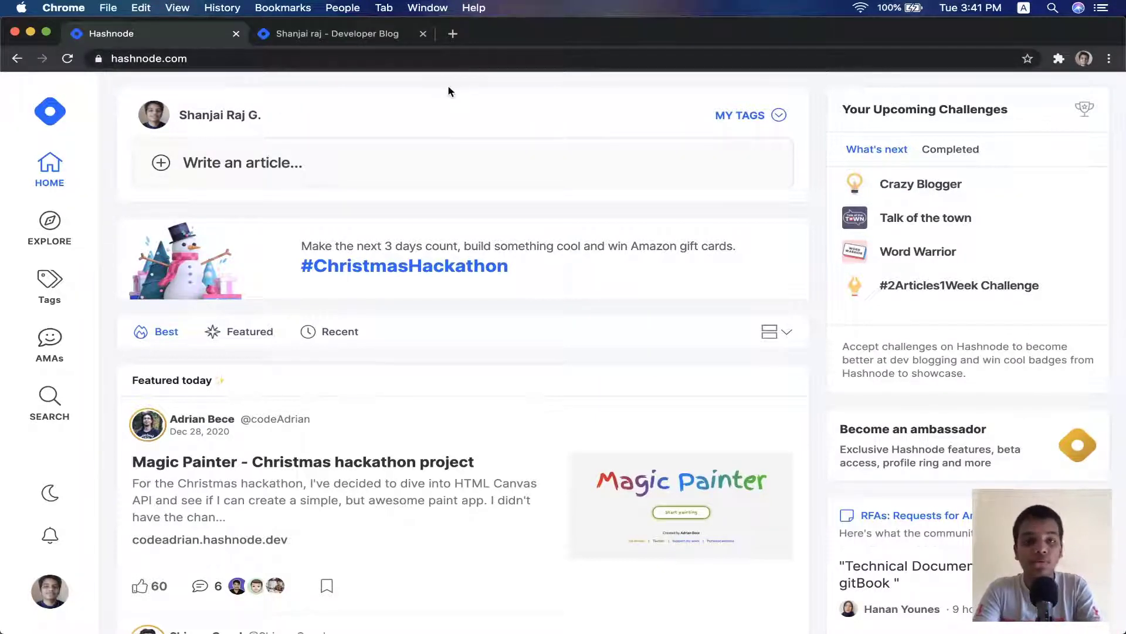
left_click(486, 166)
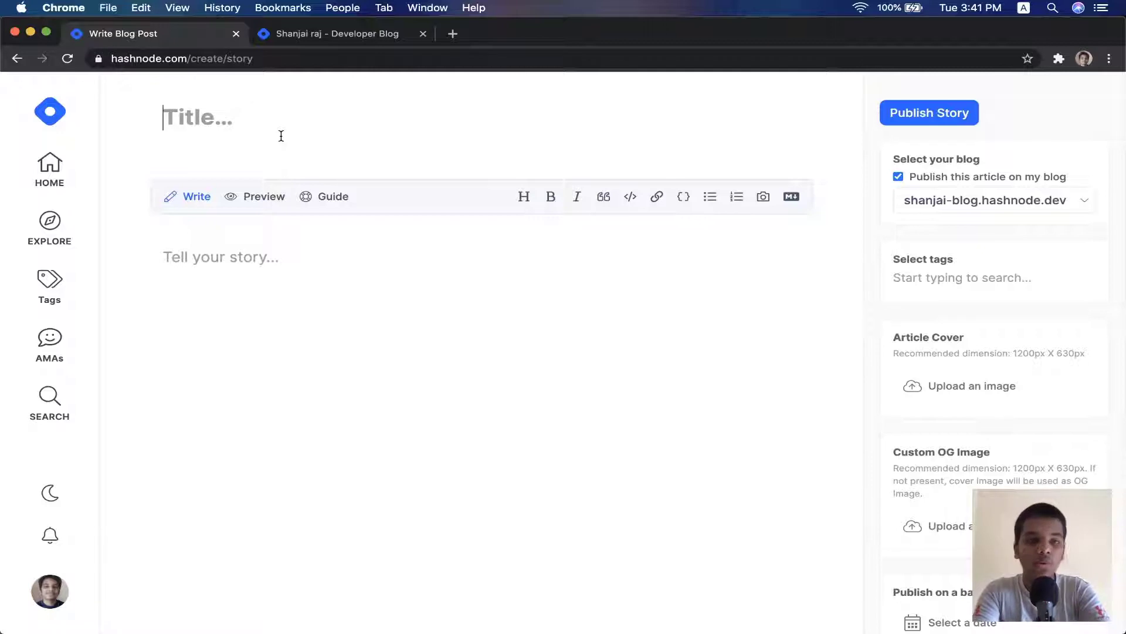
left_click(244, 254)
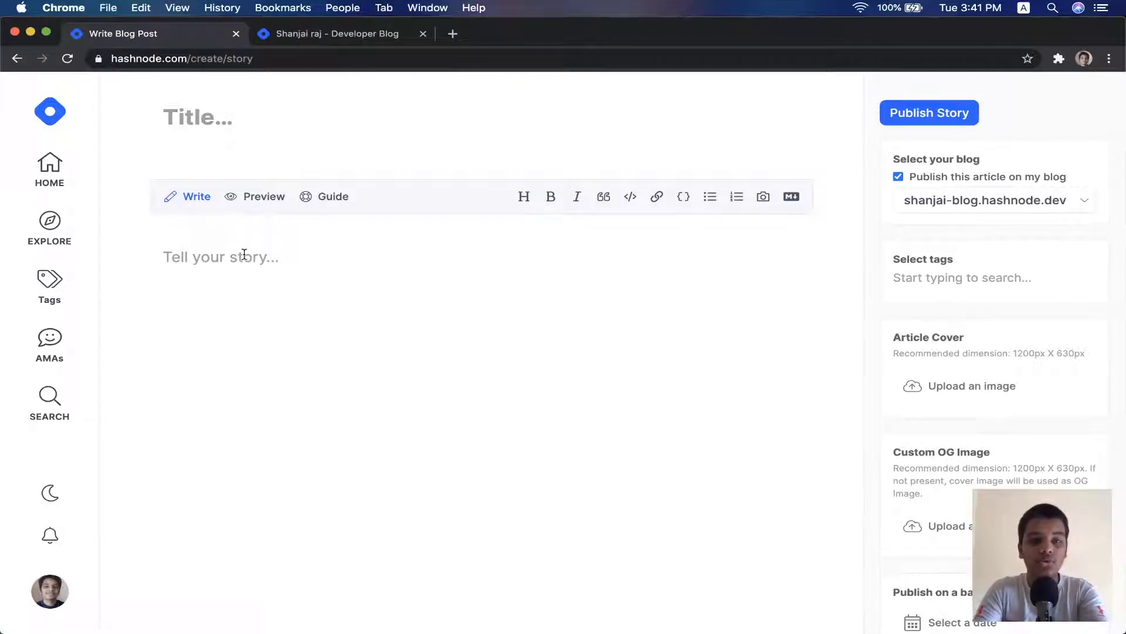
left_click(270, 195)
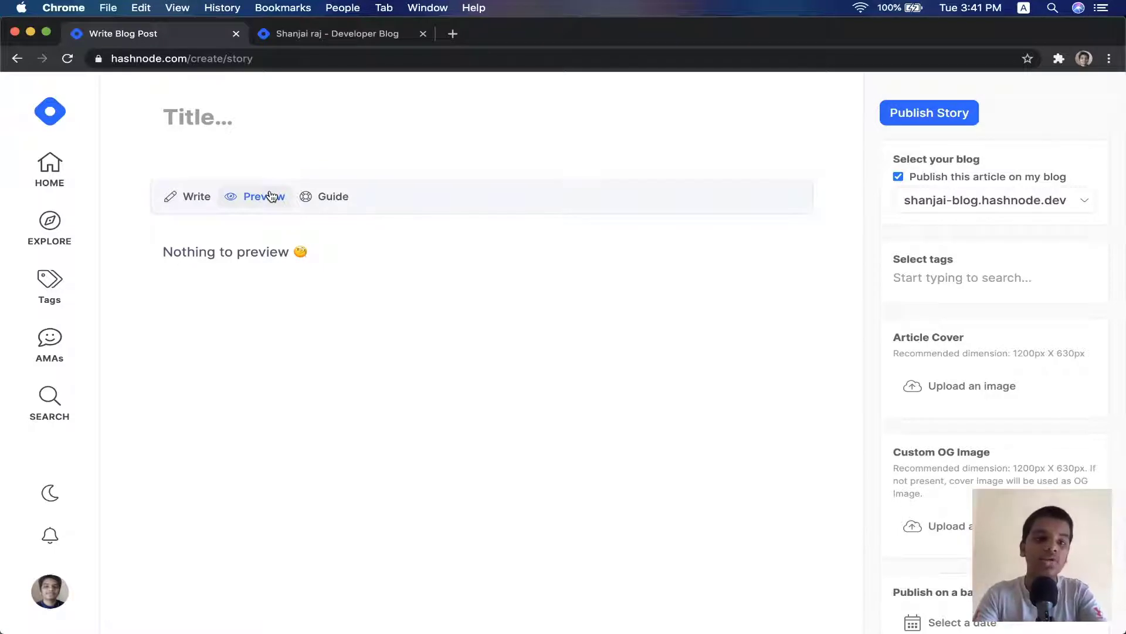
left_click(179, 200)
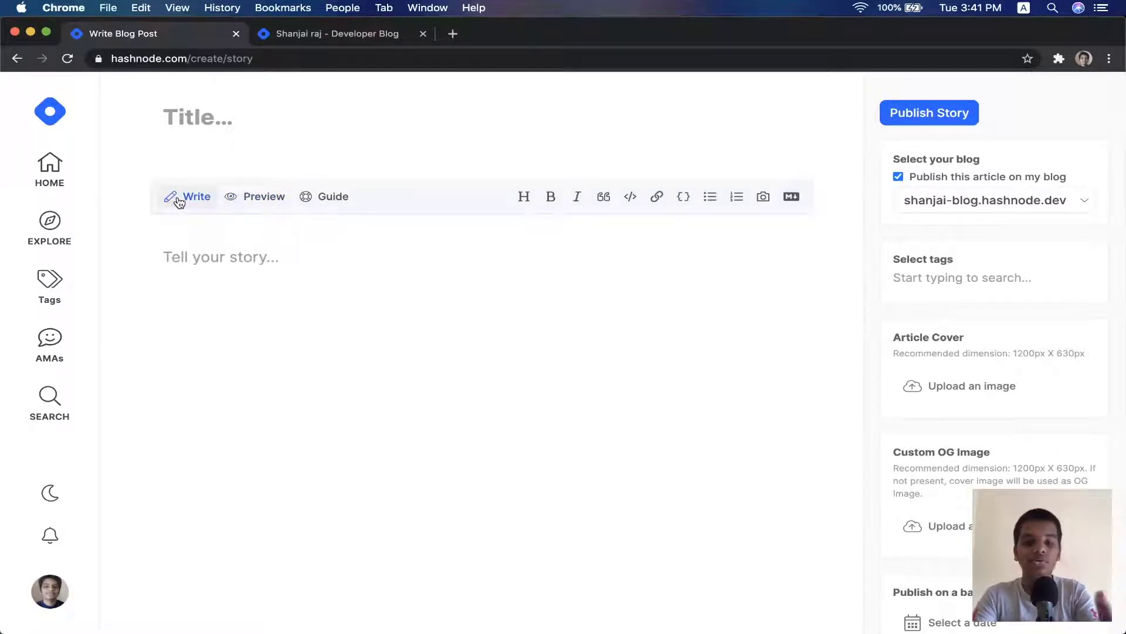
left_click(953, 201)
left_click(951, 202)
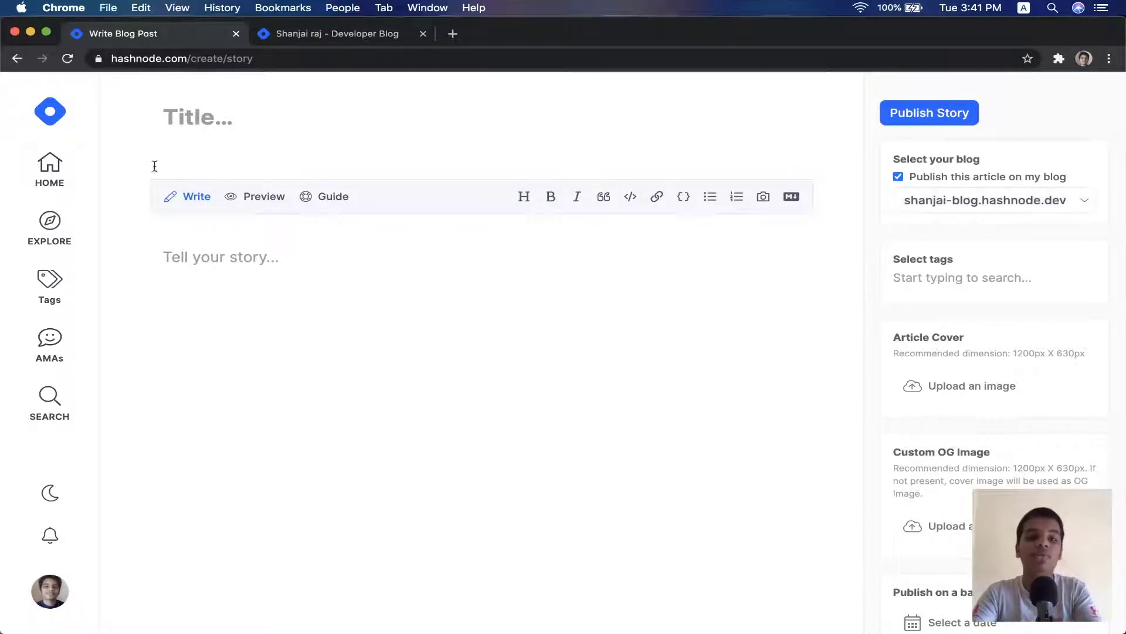
left_click(65, 165)
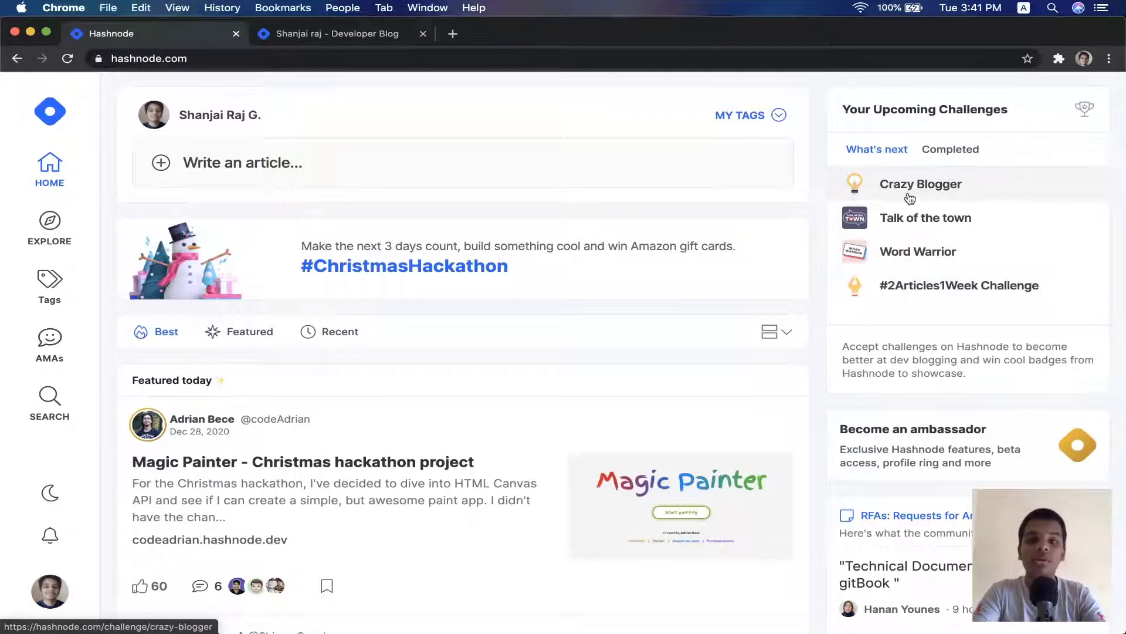
left_click(787, 124)
left_click(813, 119)
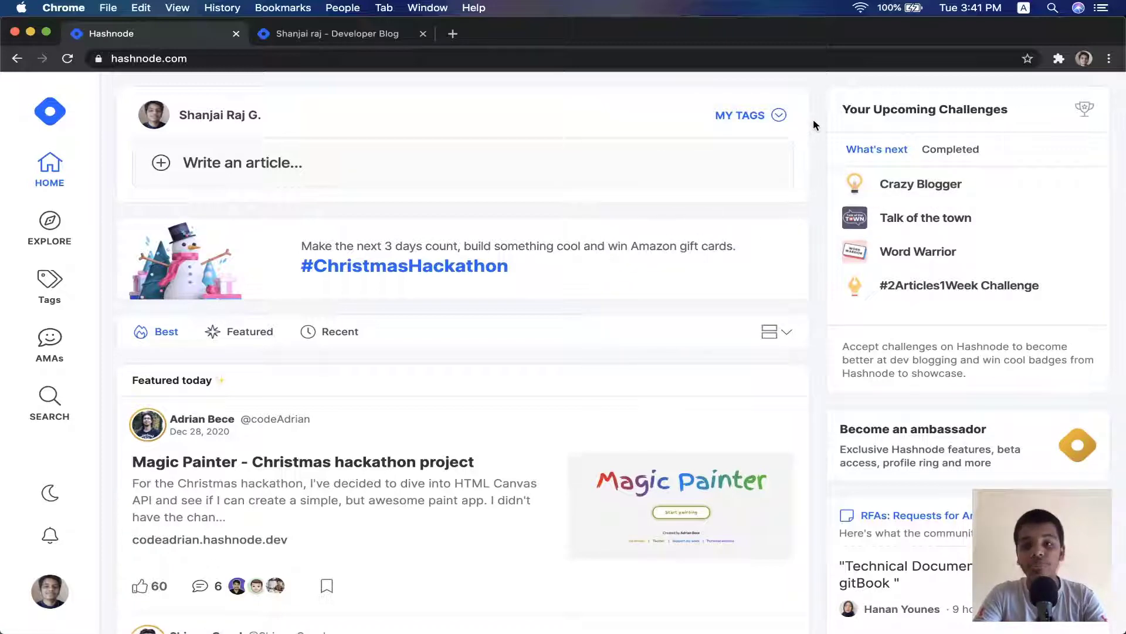
scroll(813, 119, "down", 5)
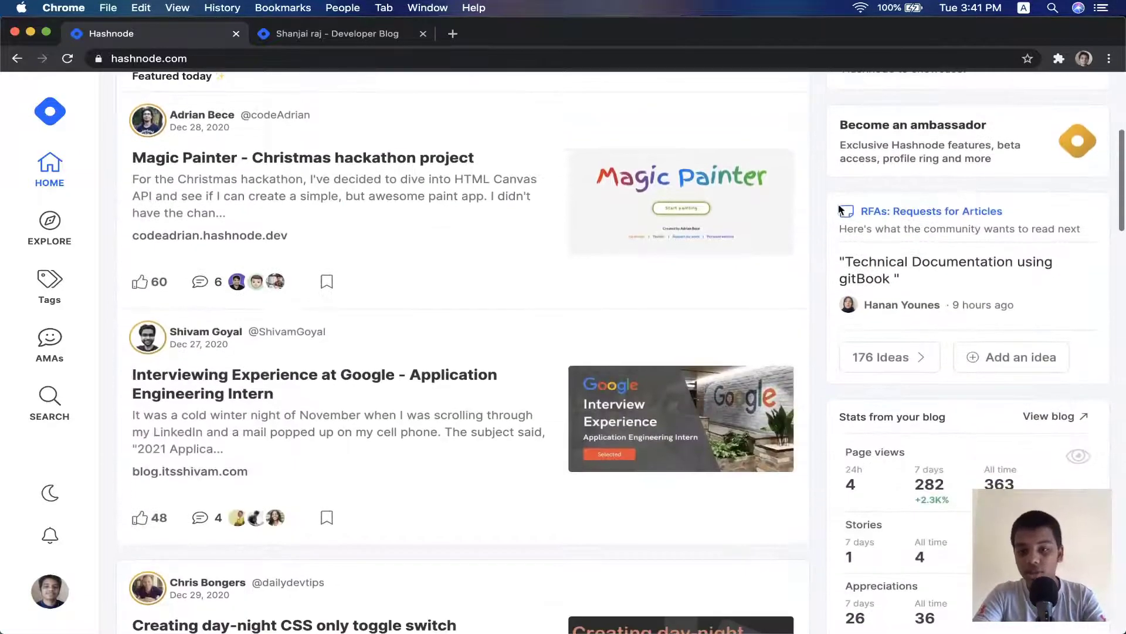
scroll(833, 380, "down", 3)
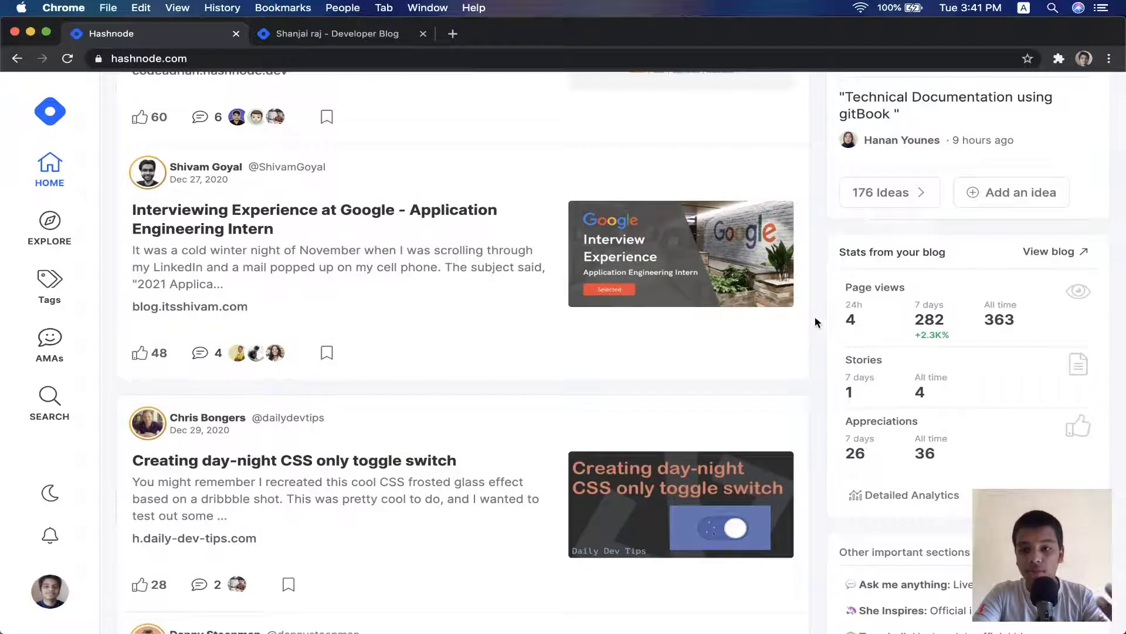
scroll(815, 321, "down", 5)
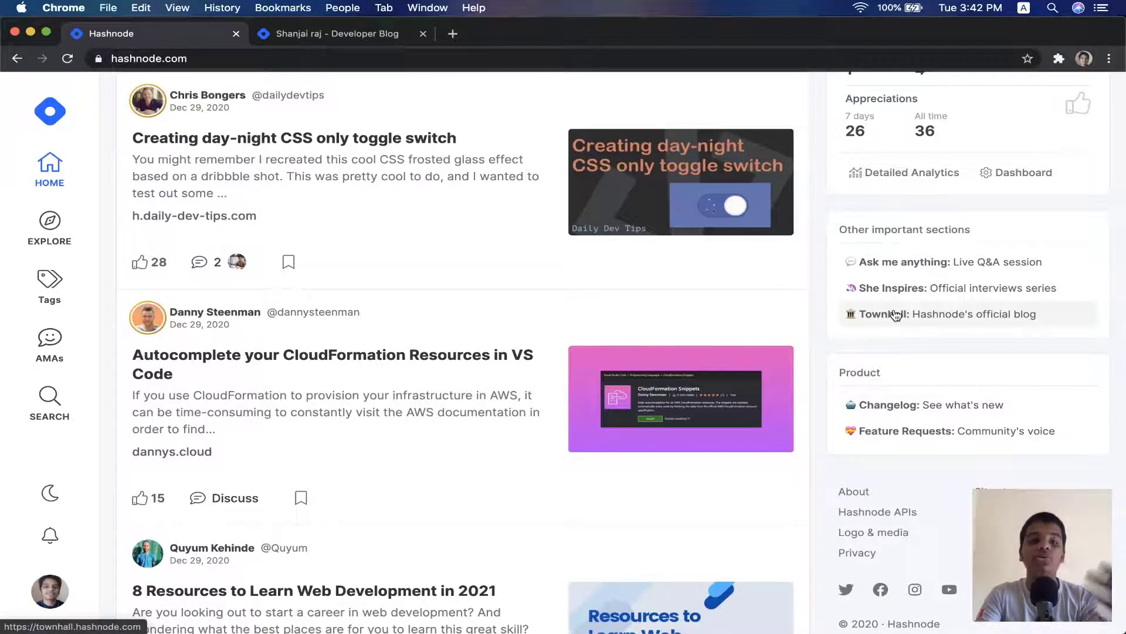
scroll(896, 316, "up", 8)
scroll(896, 316, "up", 5)
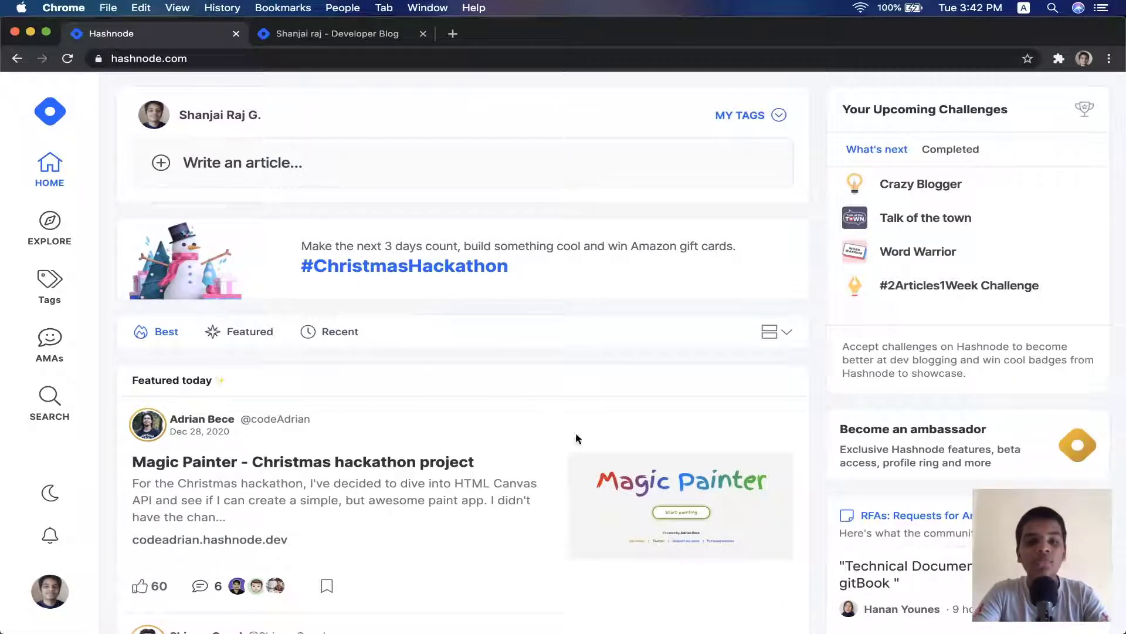
scroll(616, 480, "down", 3)
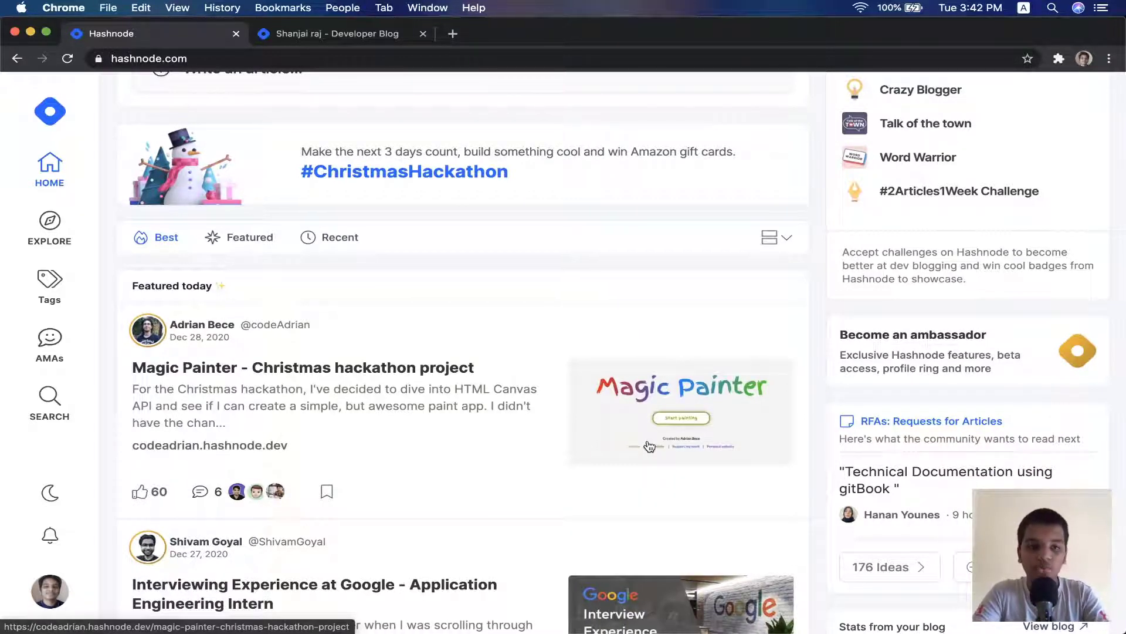
scroll(361, 455, "down", 2)
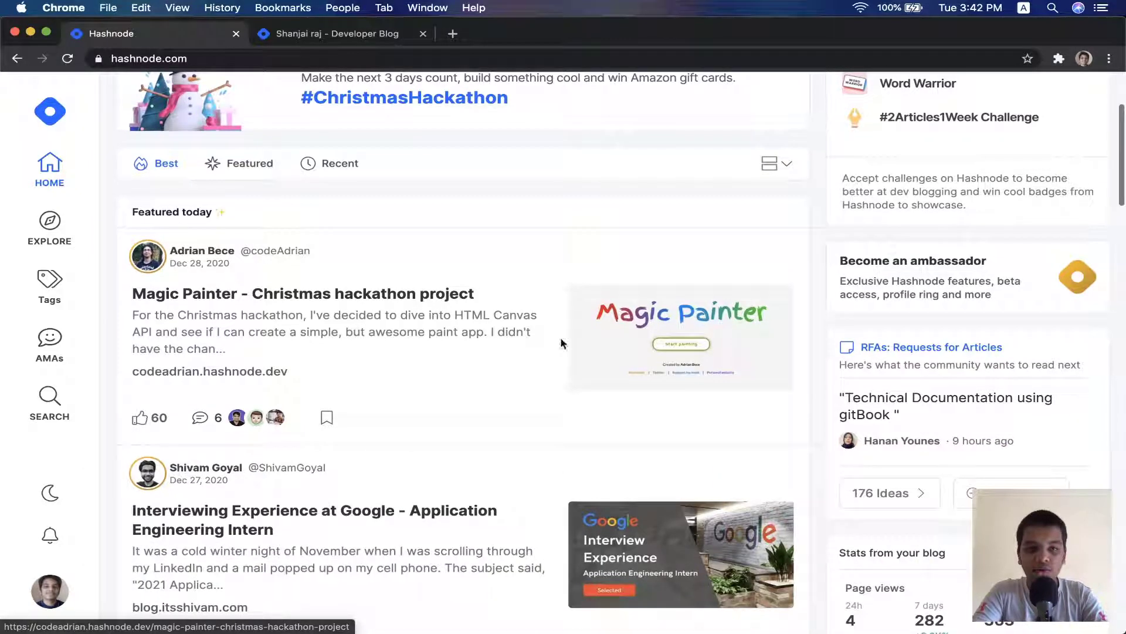
Step: Open the featured Magic Painter - Christmas hackathon article in its own tab
left_click(660, 320)
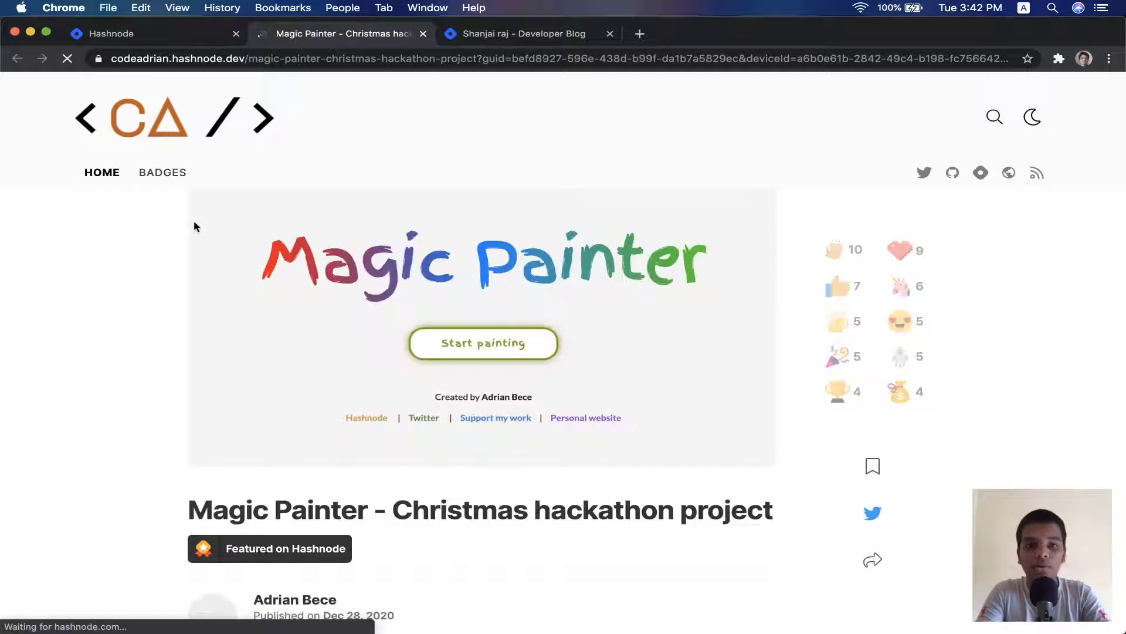
scroll(271, 548, "down", 3)
scroll(271, 549, "down", 1)
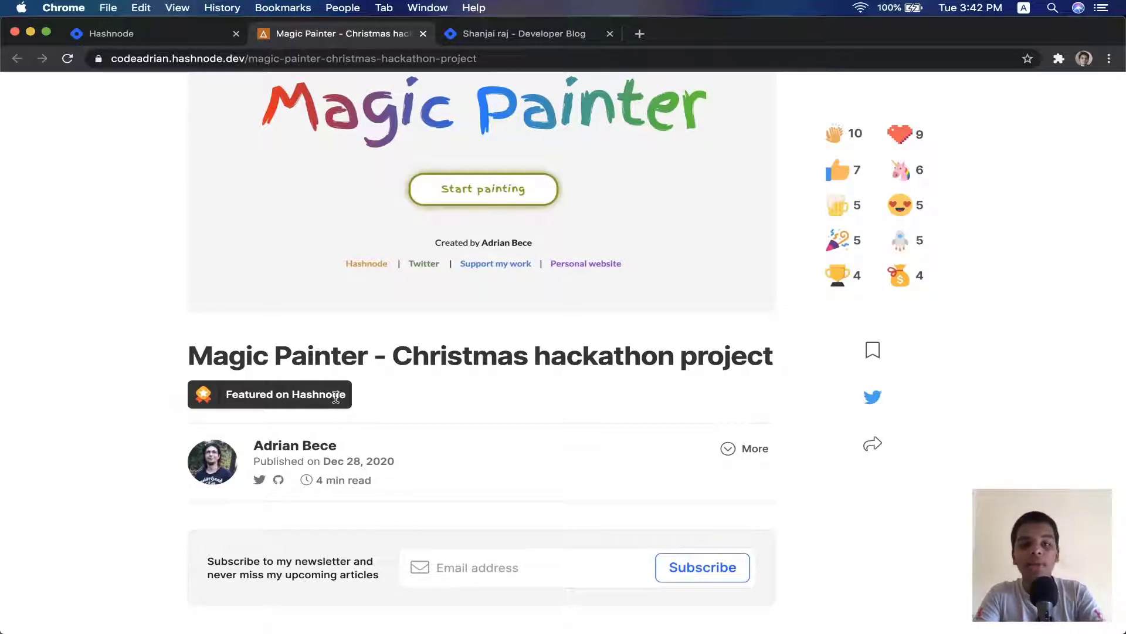
left_click(143, 37)
scroll(349, 202, "up", 3)
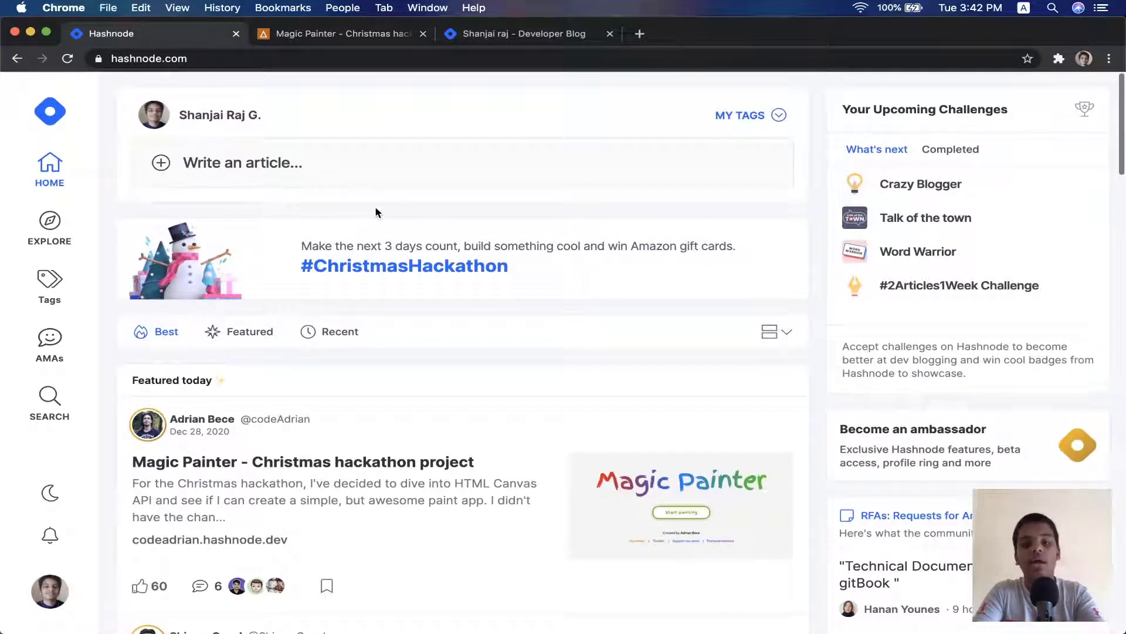
scroll(376, 212, "down", 3)
left_click(339, 44)
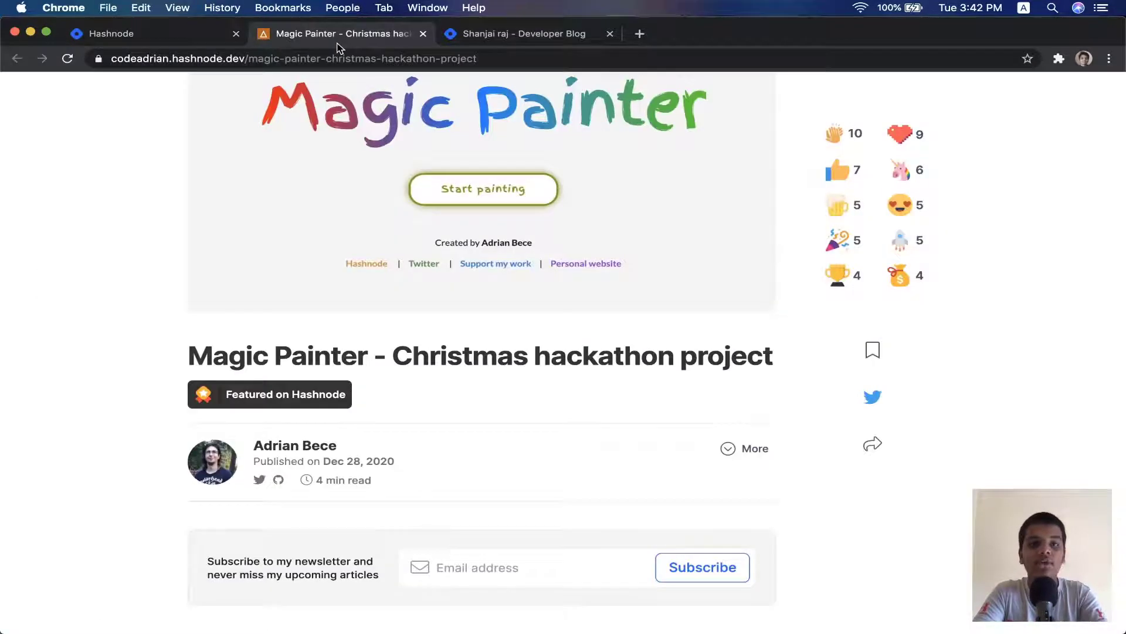
Step: Read the article down to its Demo section and open the Magic Painter demo on Netlify
scroll(308, 395, "down", 4)
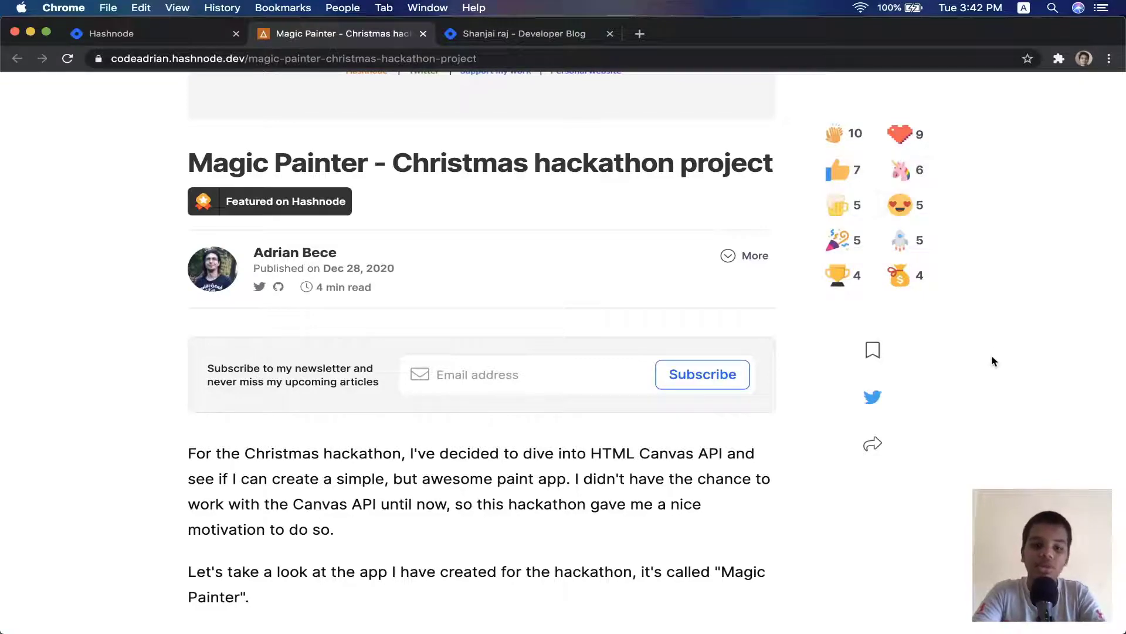
scroll(991, 354, "down", 10)
scroll(991, 357, "down", 15)
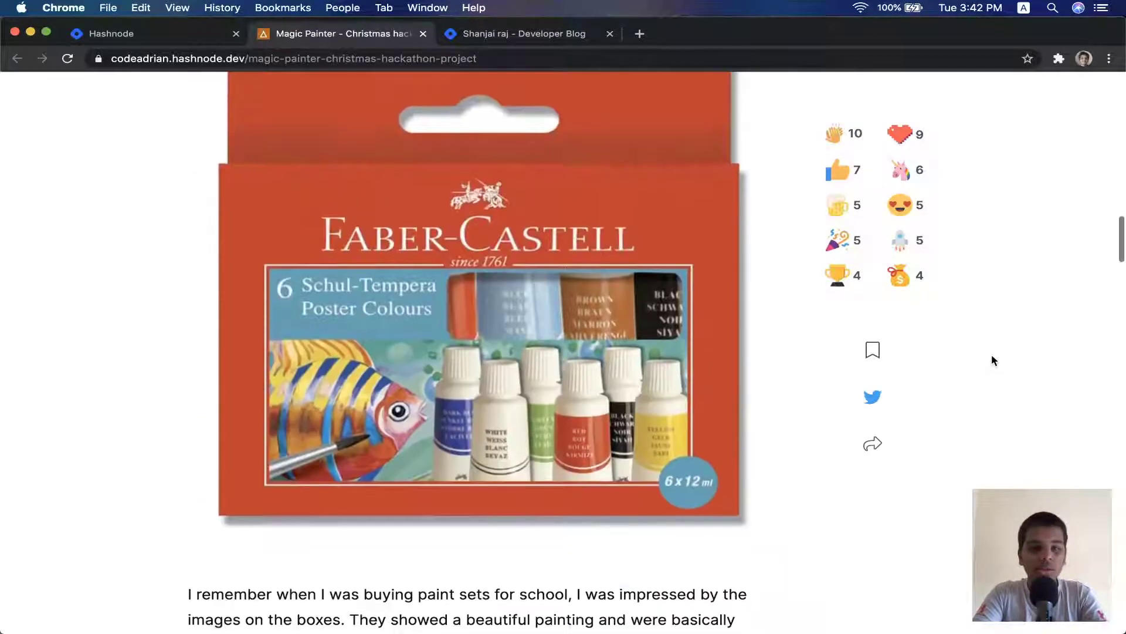
scroll(1011, 315, "down", 15)
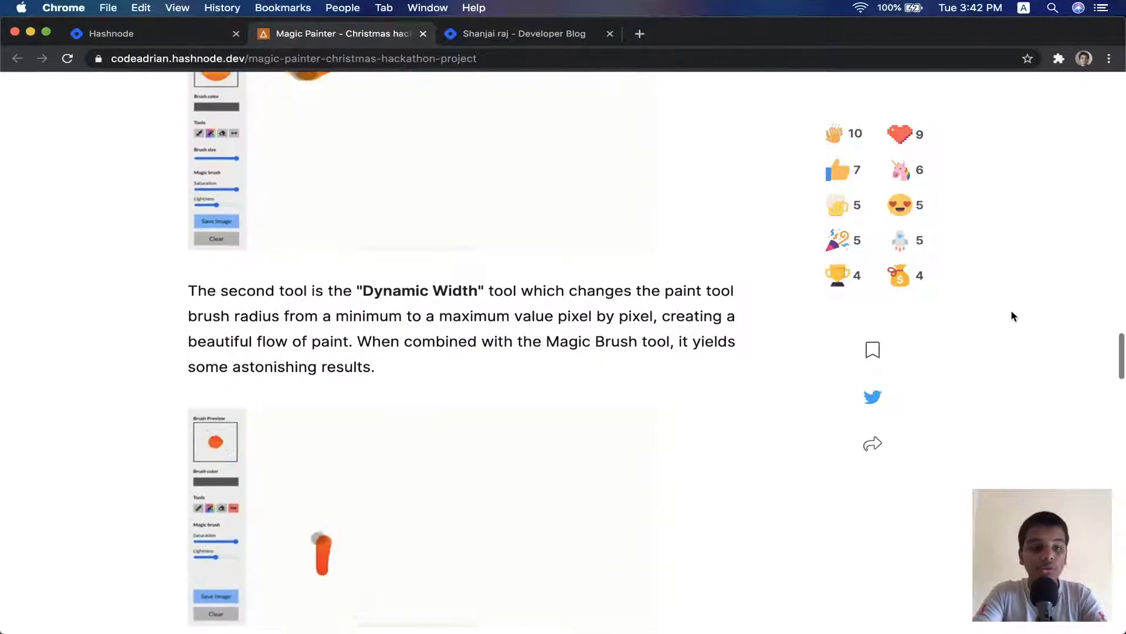
scroll(1011, 312, "up", 18)
scroll(1012, 316, "up", 20)
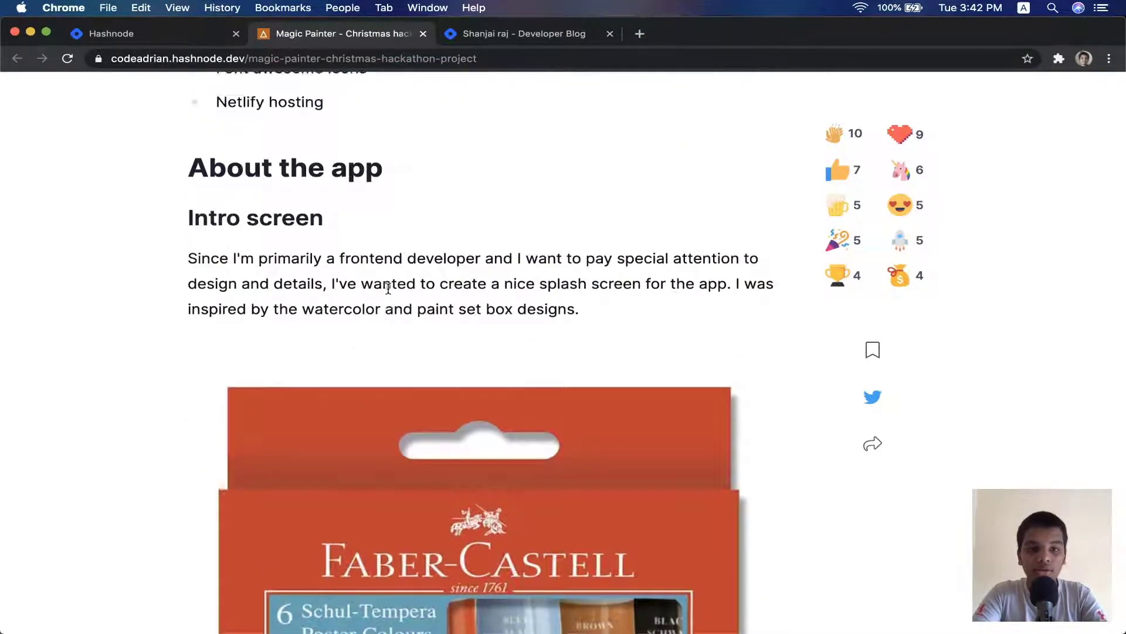
scroll(388, 291, "down", 5)
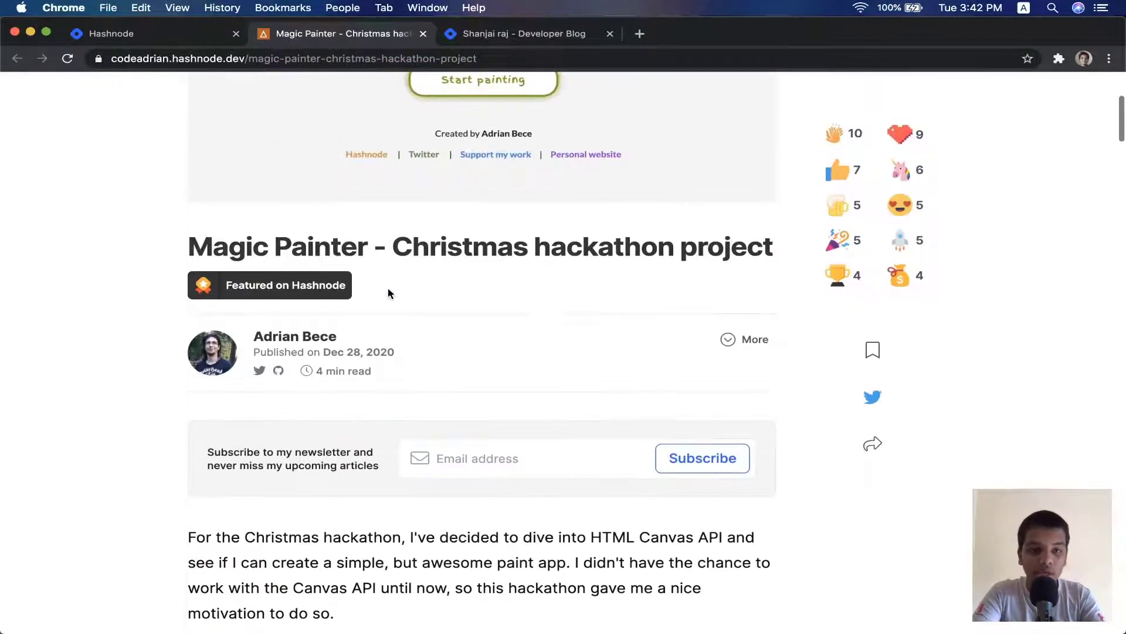
scroll(388, 287, "down", 5)
scroll(389, 287, "down", 2)
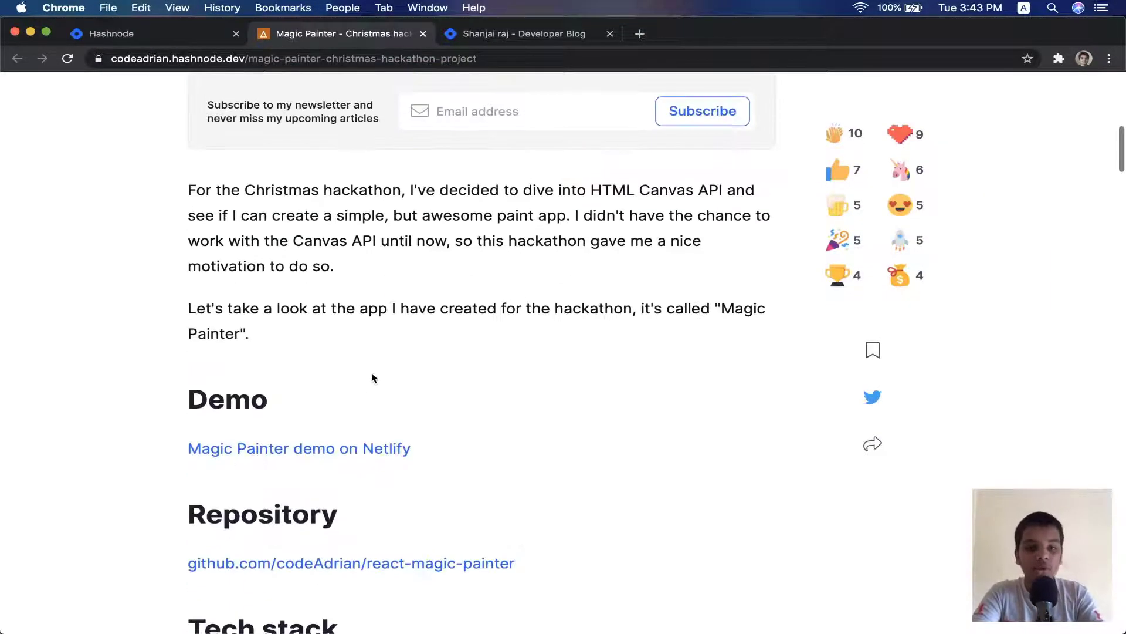
left_click(307, 454)
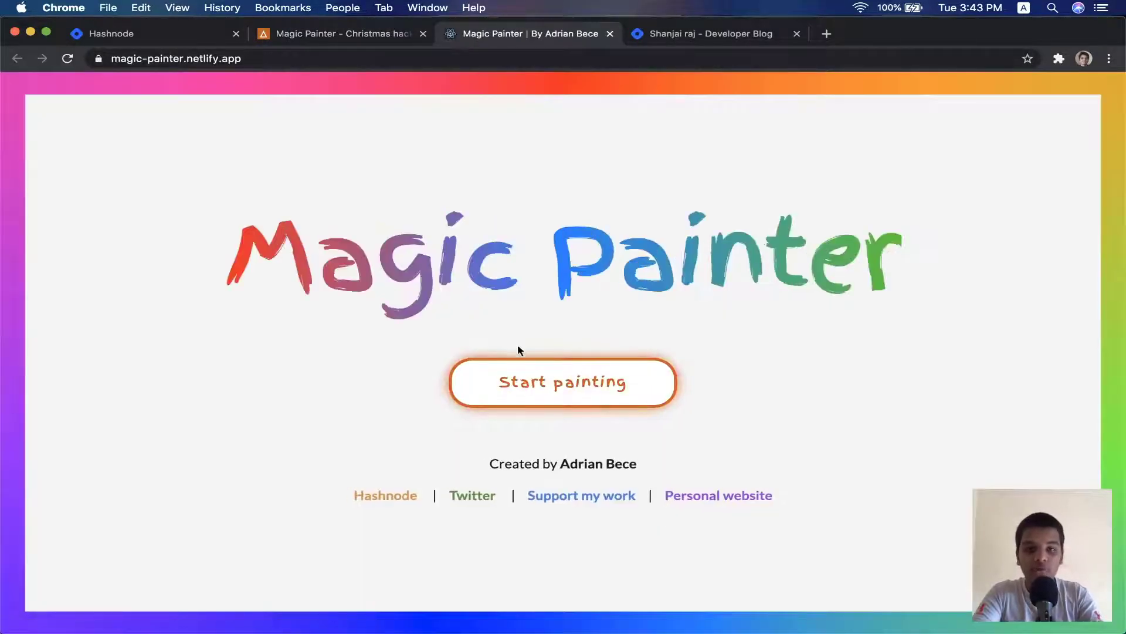
Step: Paint a black freehand stroke across the Magic Painter canvas, then close the demo
left_click(567, 392)
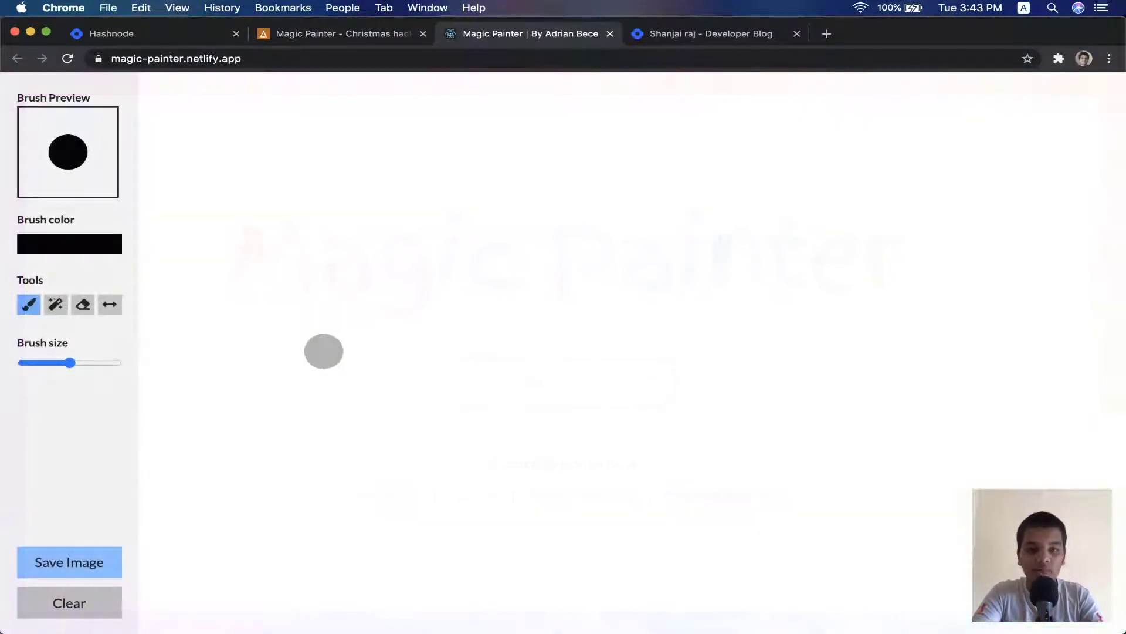
mouse_move(325, 351)
left_mouse_down()
mouse_move(975, 191)
mouse_move(370, 561)
mouse_move(1024, 420)
left_mouse_up()
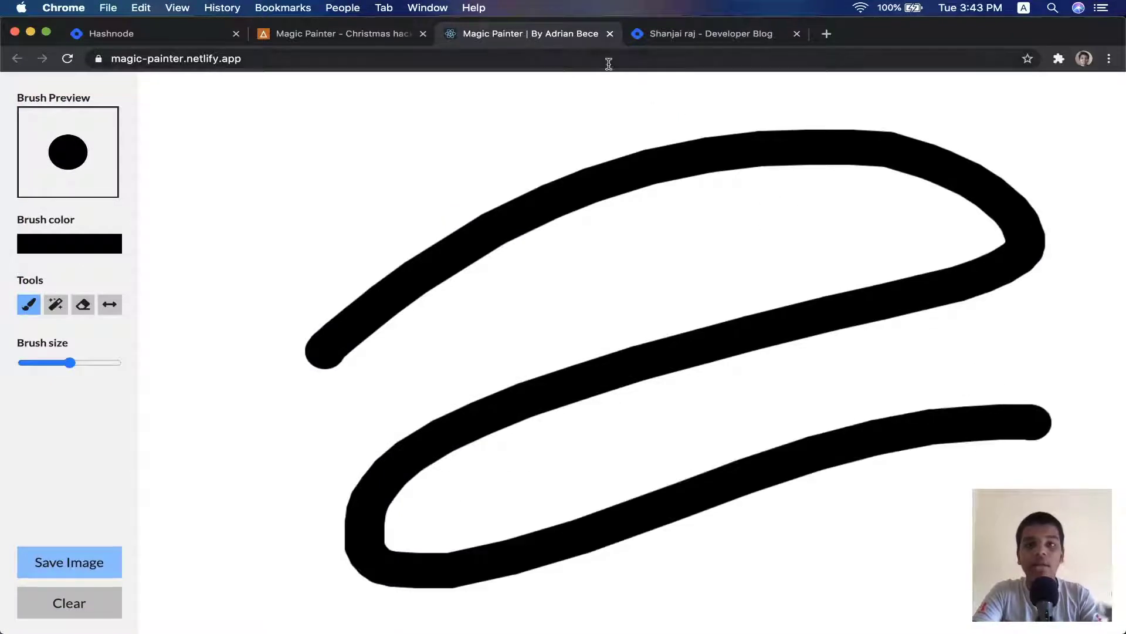
left_click(610, 33)
Step: Close the Magic Painter article and return to the Hashnode home feed
scroll(508, 263, "up", 10)
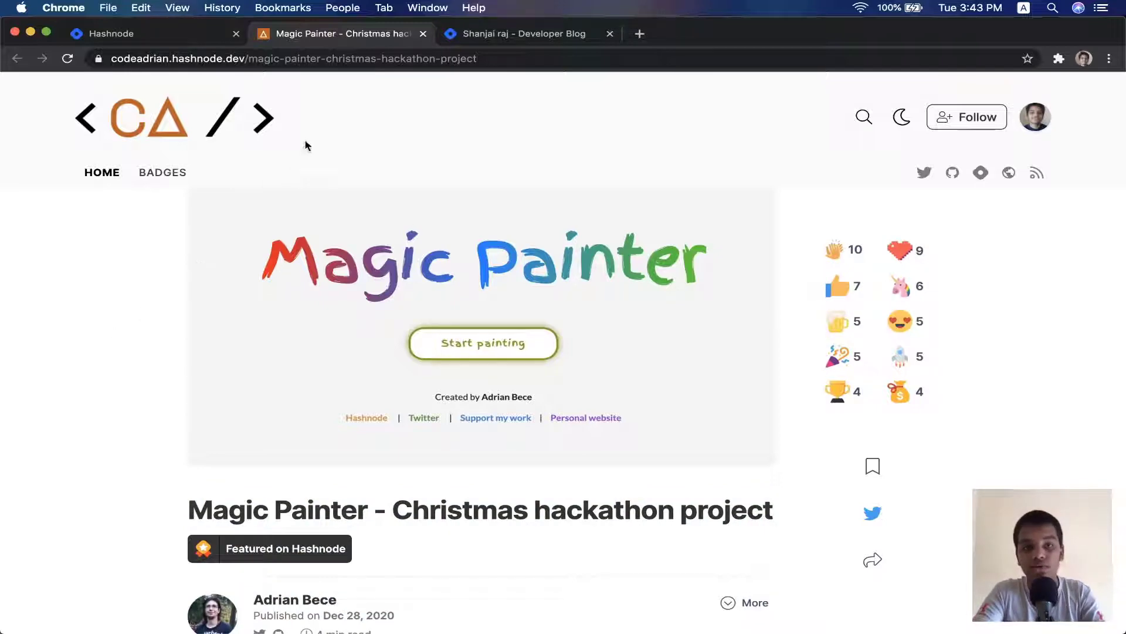
left_click(423, 33)
left_click(112, 34)
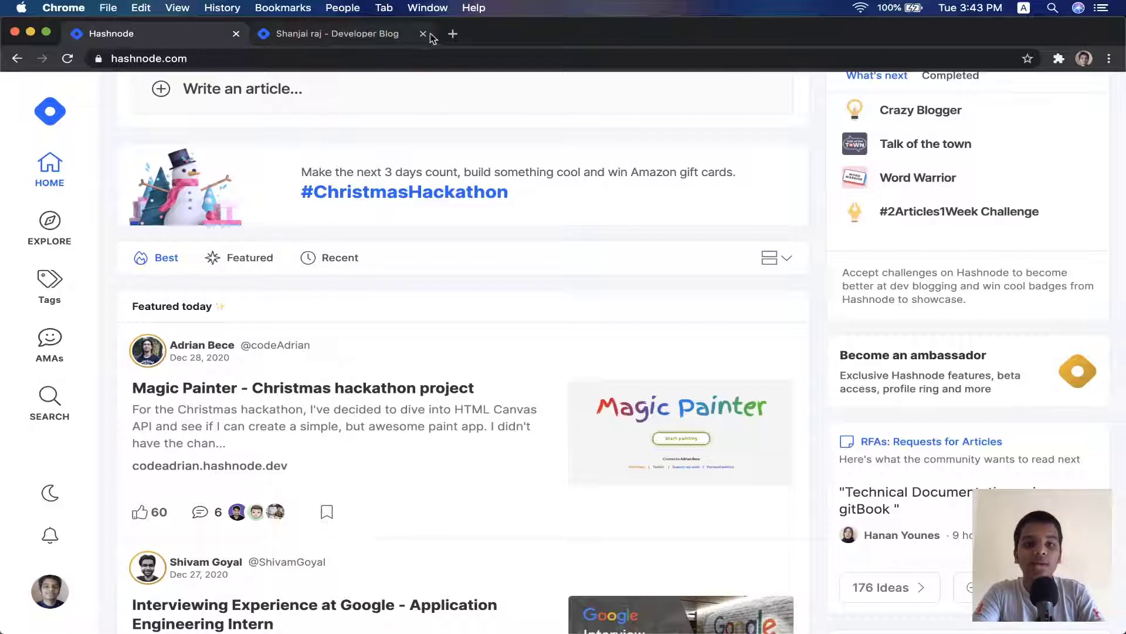
Step: Open dev.to in a new tab and place it right after the Hashnode tab
left_click(451, 35)
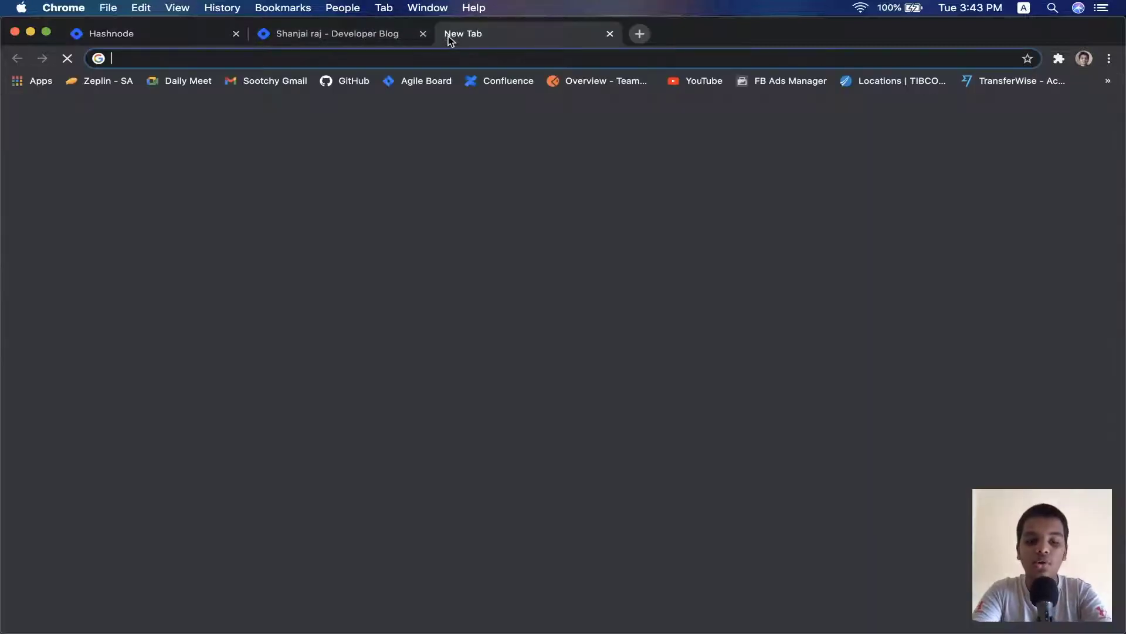
type("dev")
key("Return")
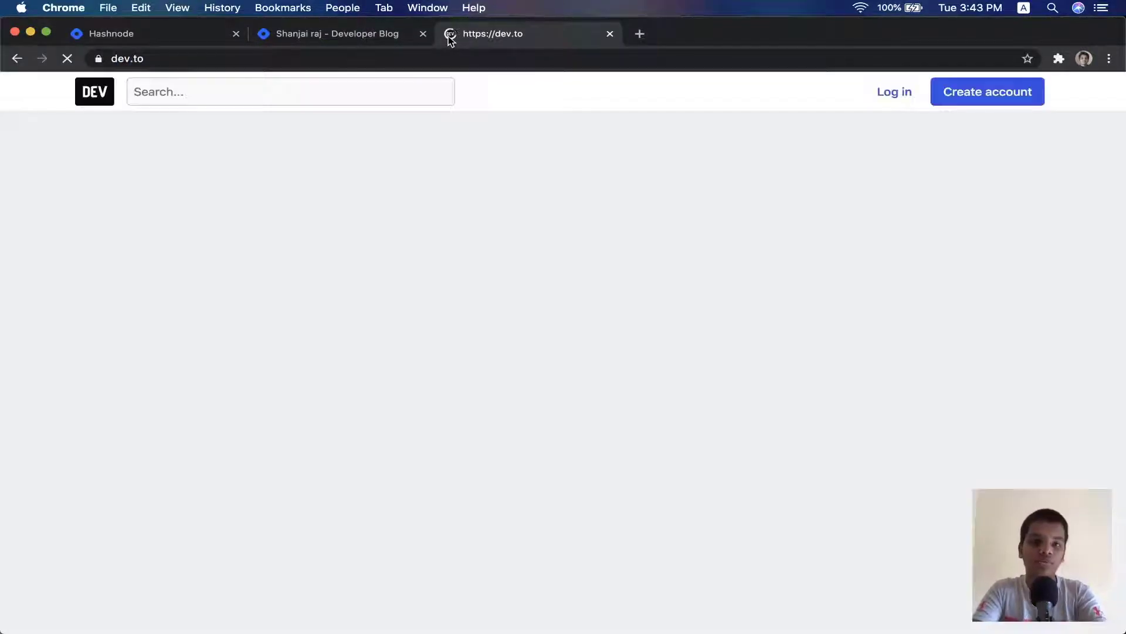
left_click_drag(448, 36, 322, 38)
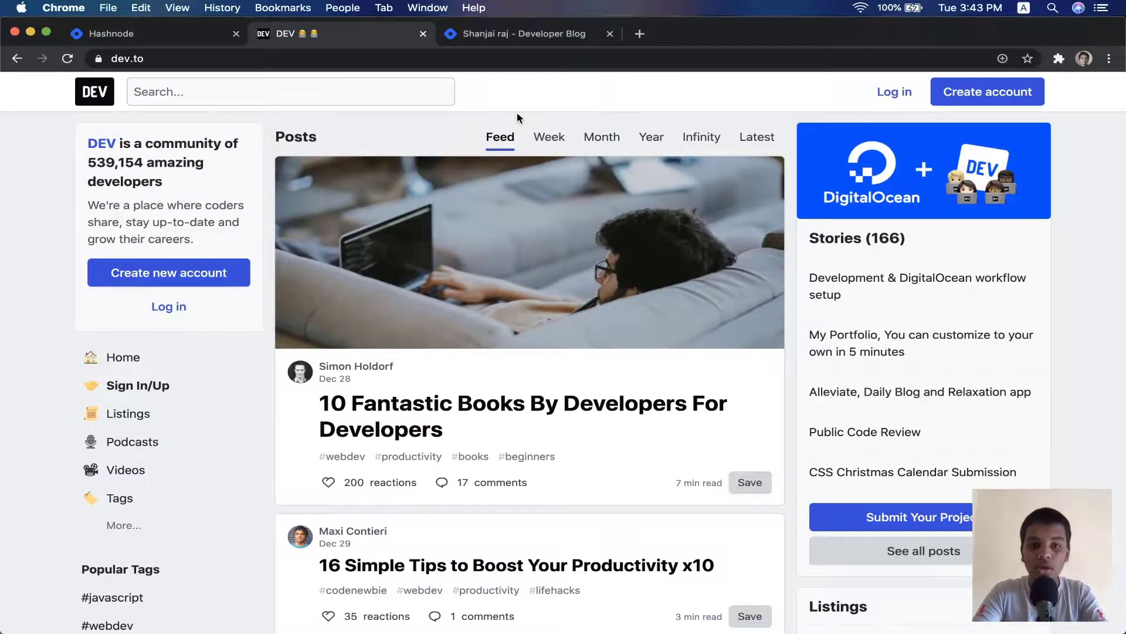
Step: Compare the DEV home feed with Hashnode's and scroll through DEV's posts
scroll(516, 113, "down", 10)
scroll(518, 115, "up", 10)
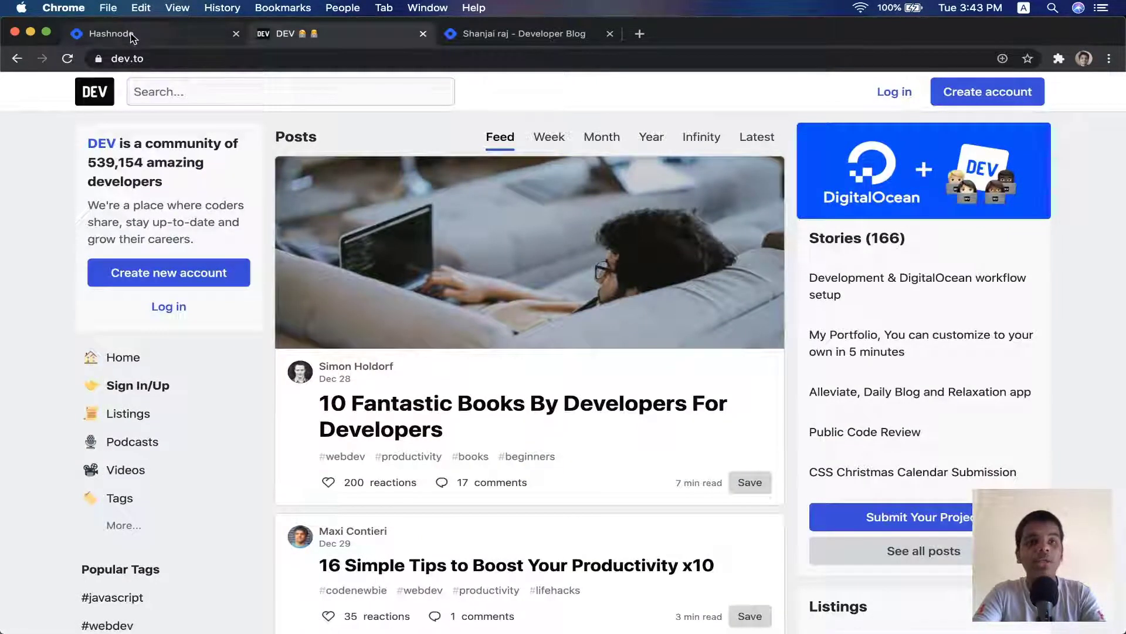
left_click(152, 33)
left_click(257, 33)
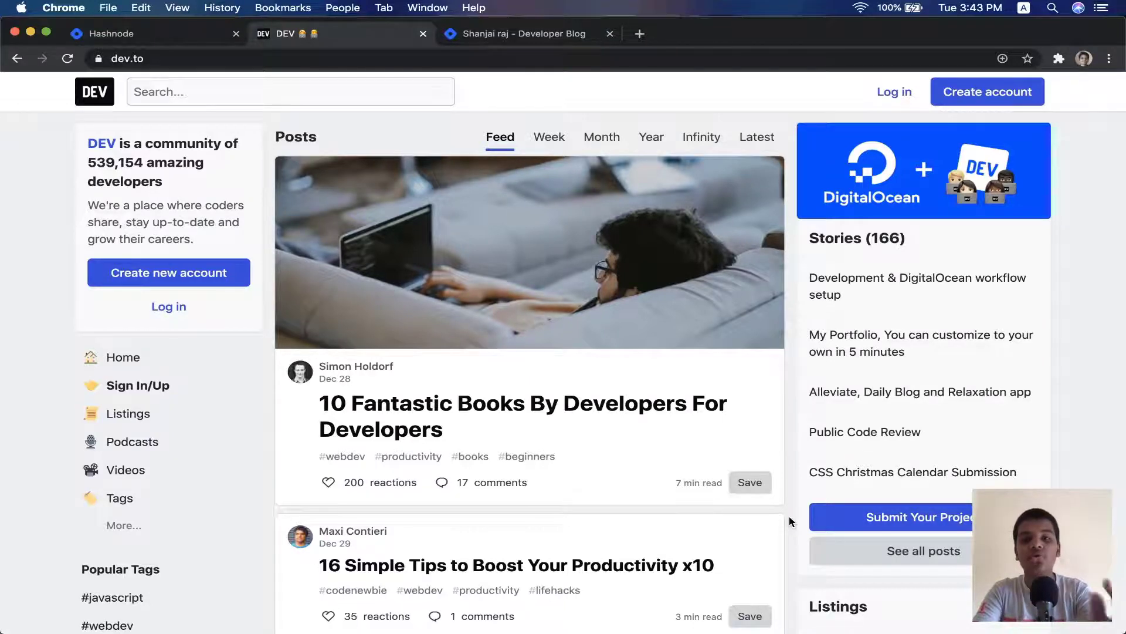
scroll(790, 521, "down", 4)
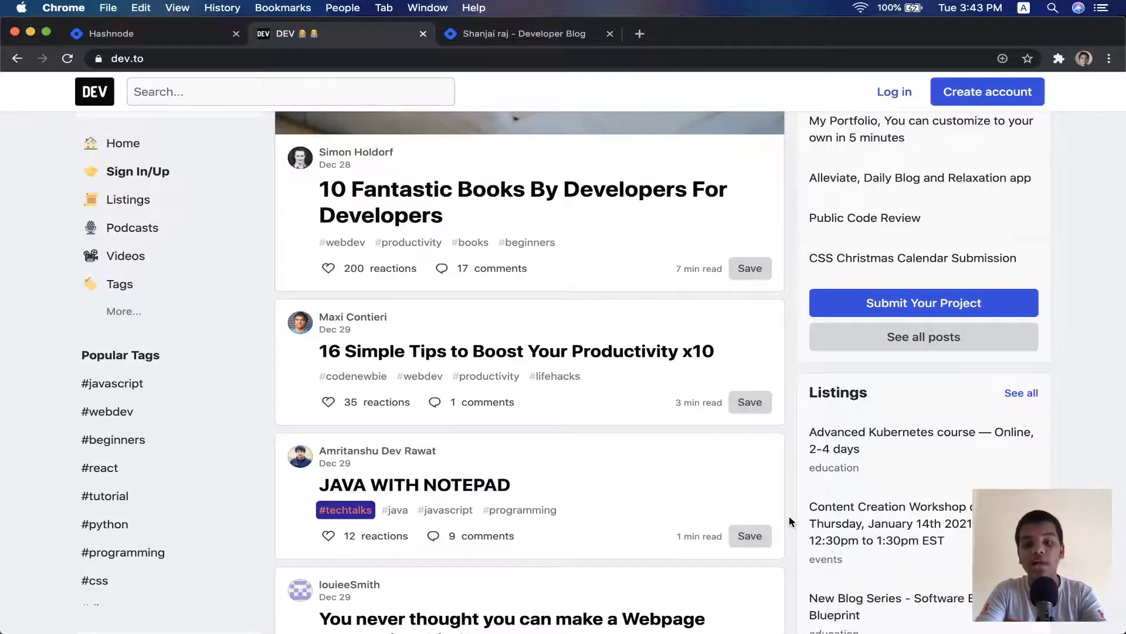
scroll(790, 520, "down", 12)
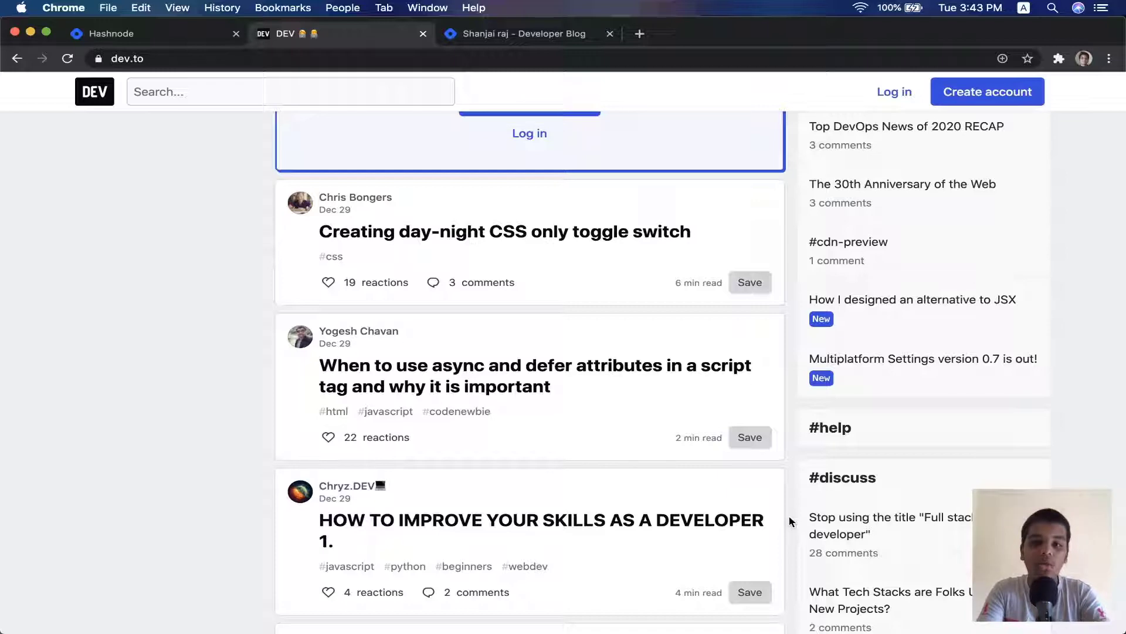
scroll(788, 504, "up", 15)
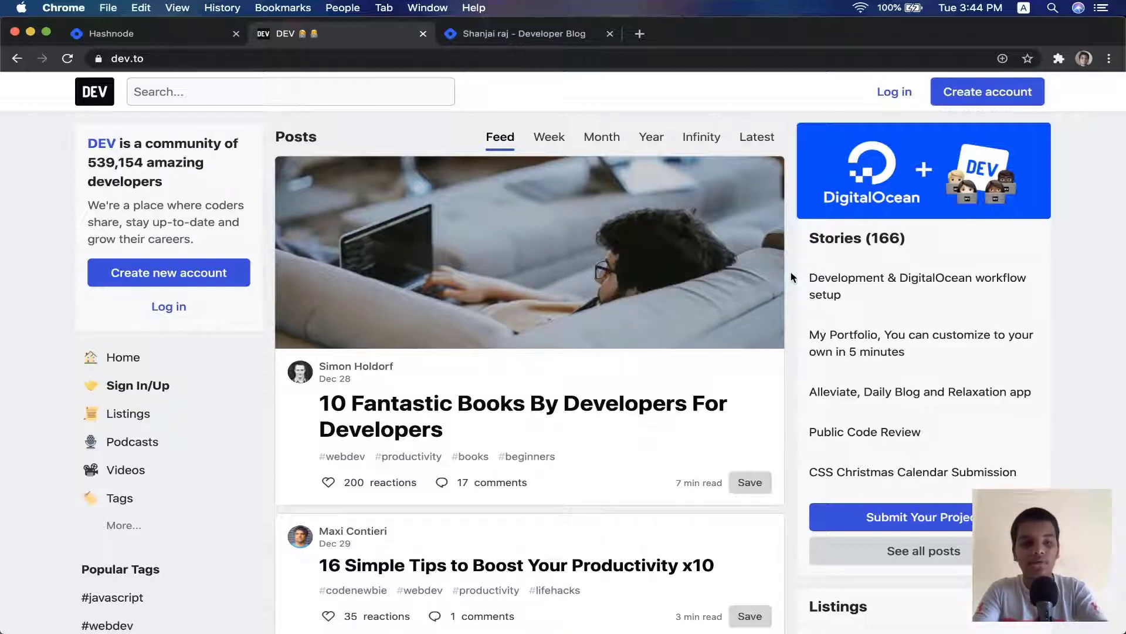
scroll(791, 277, "down", 3)
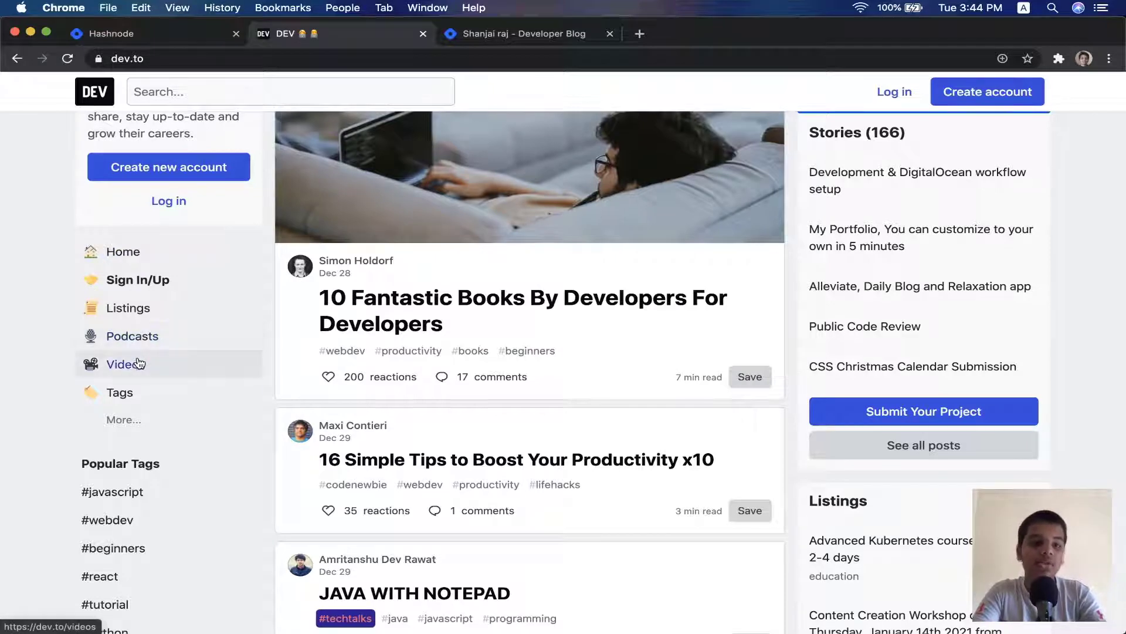
Step: Look over DEV's Podcasts page, then move on to its Videos page
left_click(137, 342)
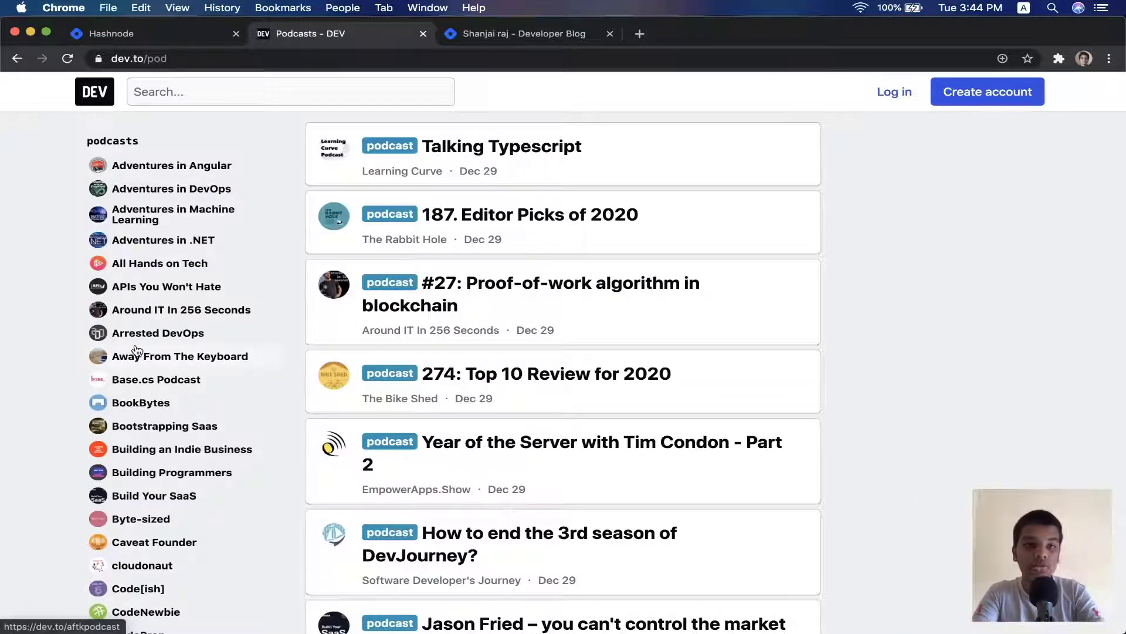
scroll(137, 351, "left", 5)
left_click(122, 365)
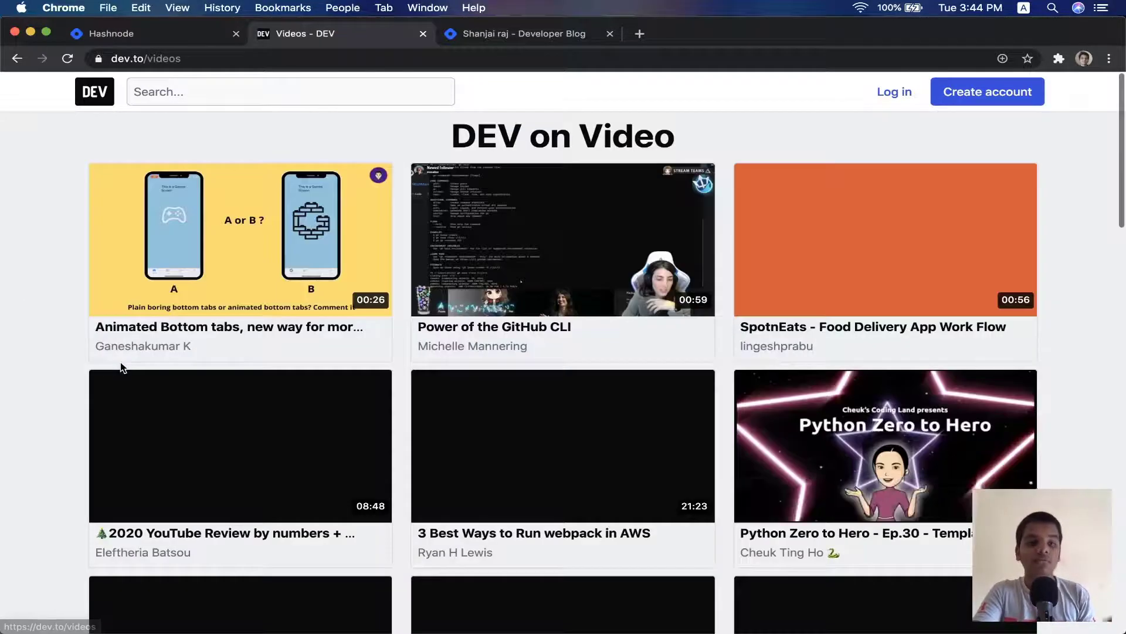
Step: Leave DEV's Videos page, close the DEV tab, and return to the Hashnode feed
scroll(221, 314, "left", 5)
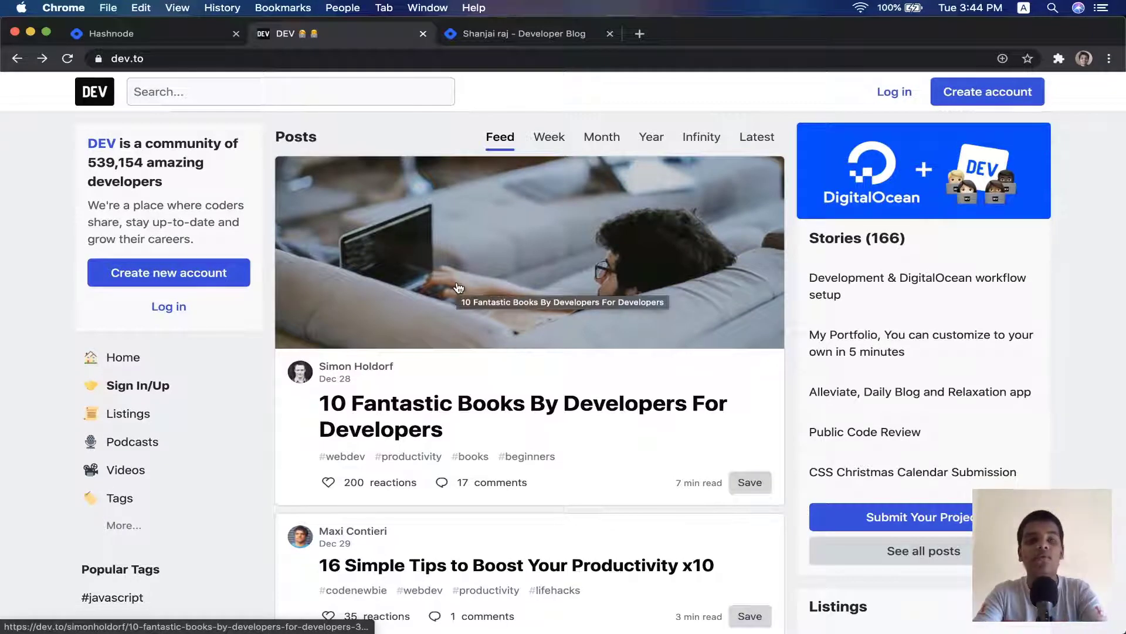
left_click(423, 33)
left_click(167, 39)
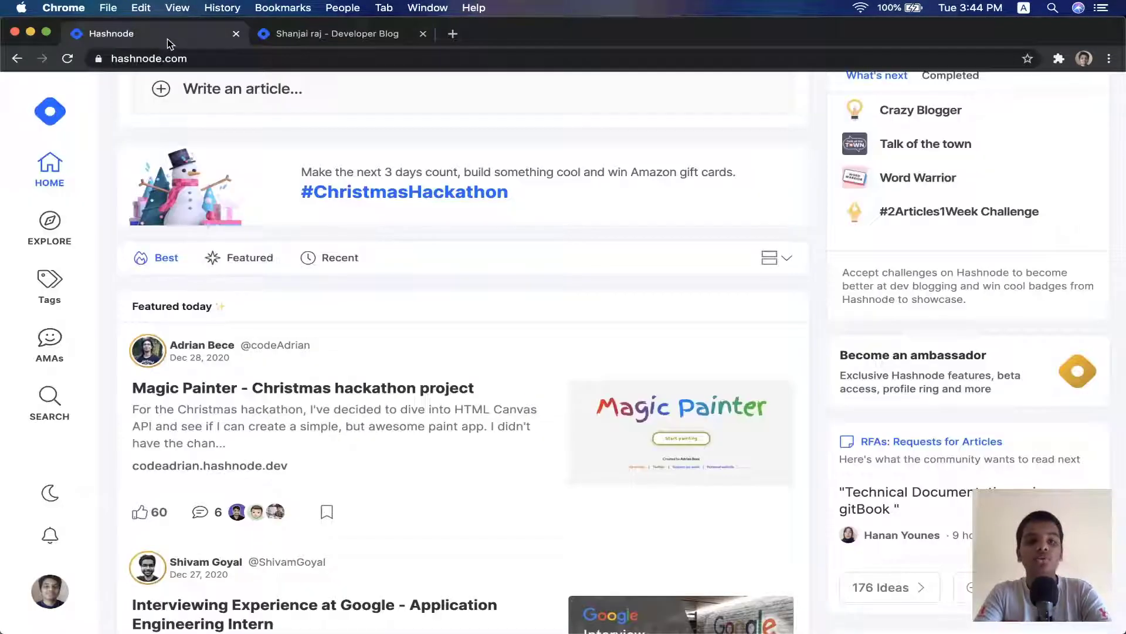